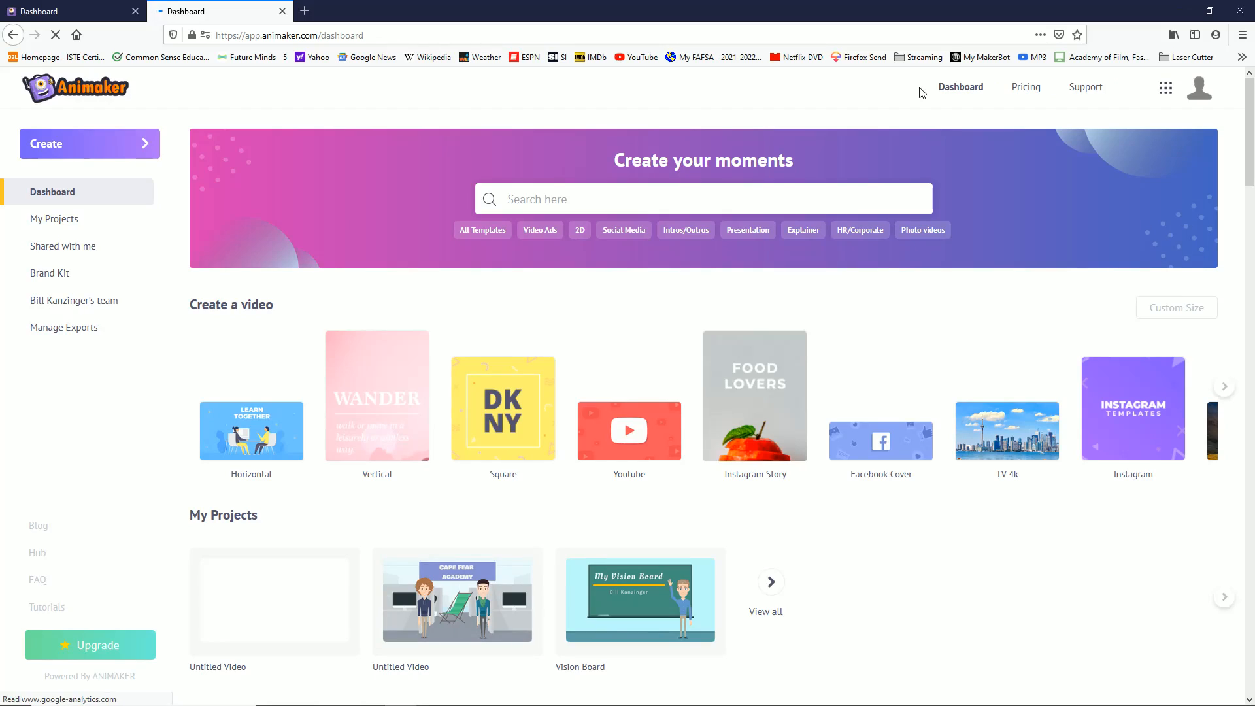
Step: Close the duplicate dashboard browser tab and look over the available video formats and existing projects
left_click(282, 12)
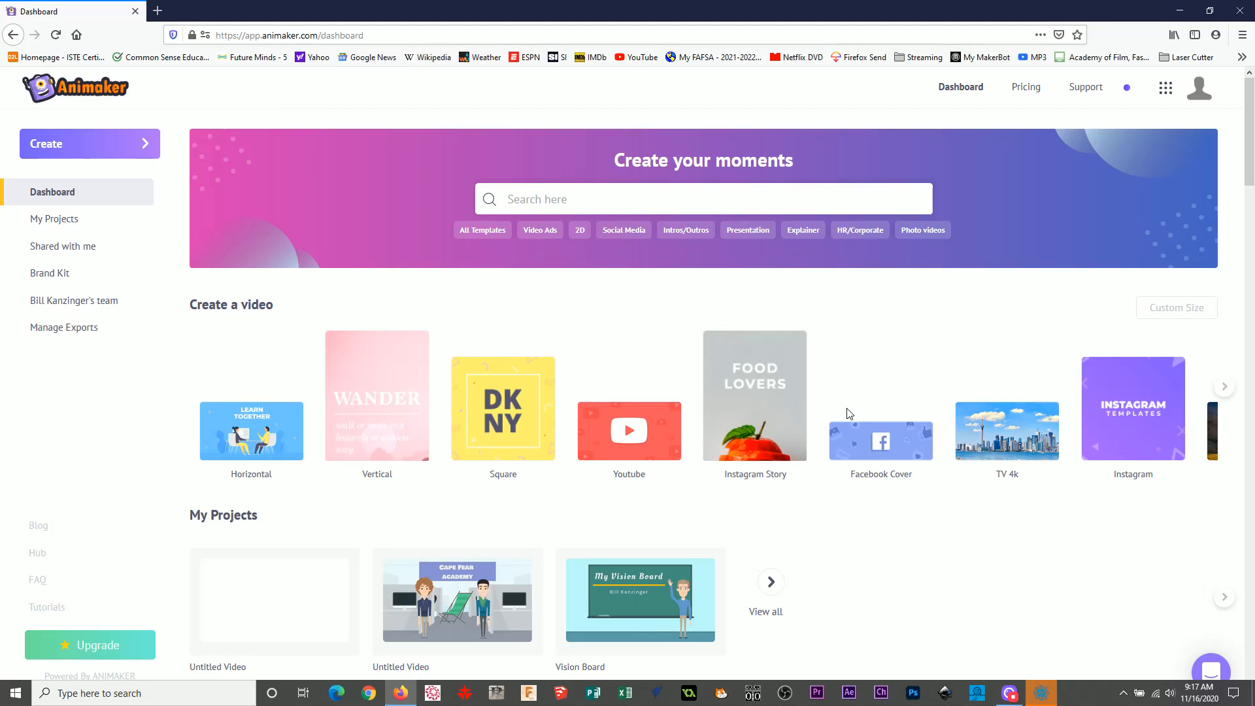
scroll(804, 530, "down", 2)
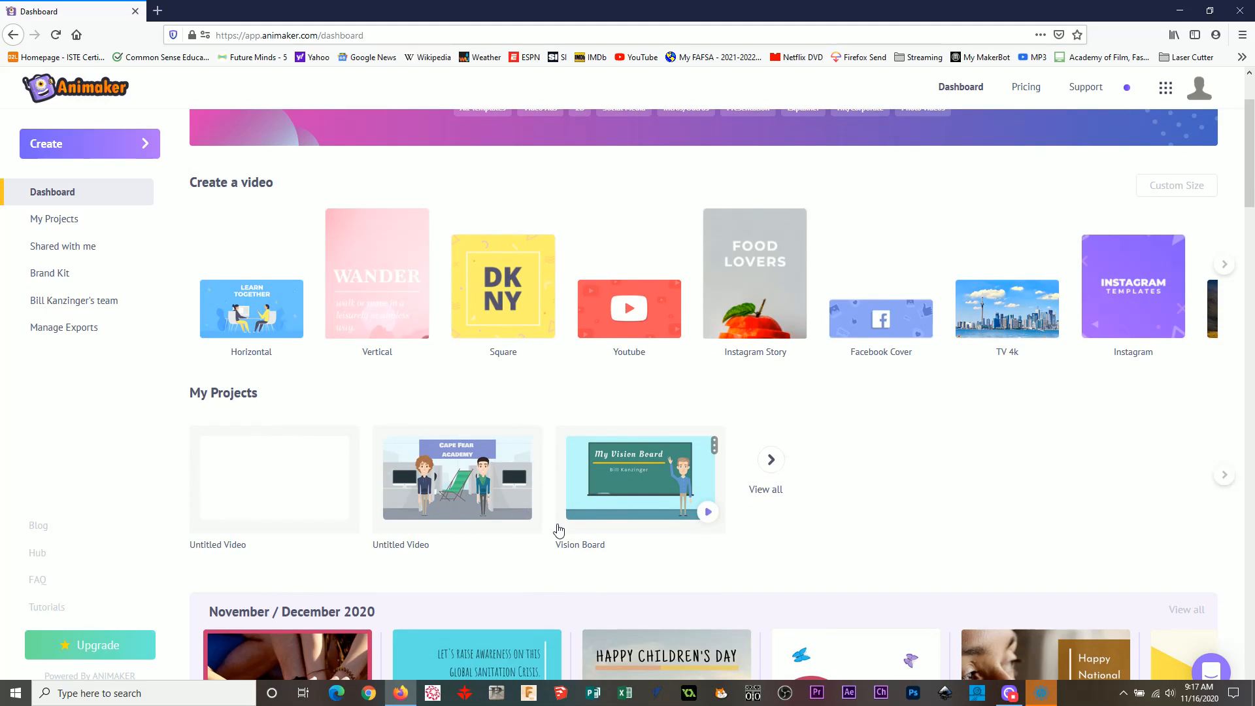
scroll(557, 529, "down", 3)
scroll(559, 531, "up", 5)
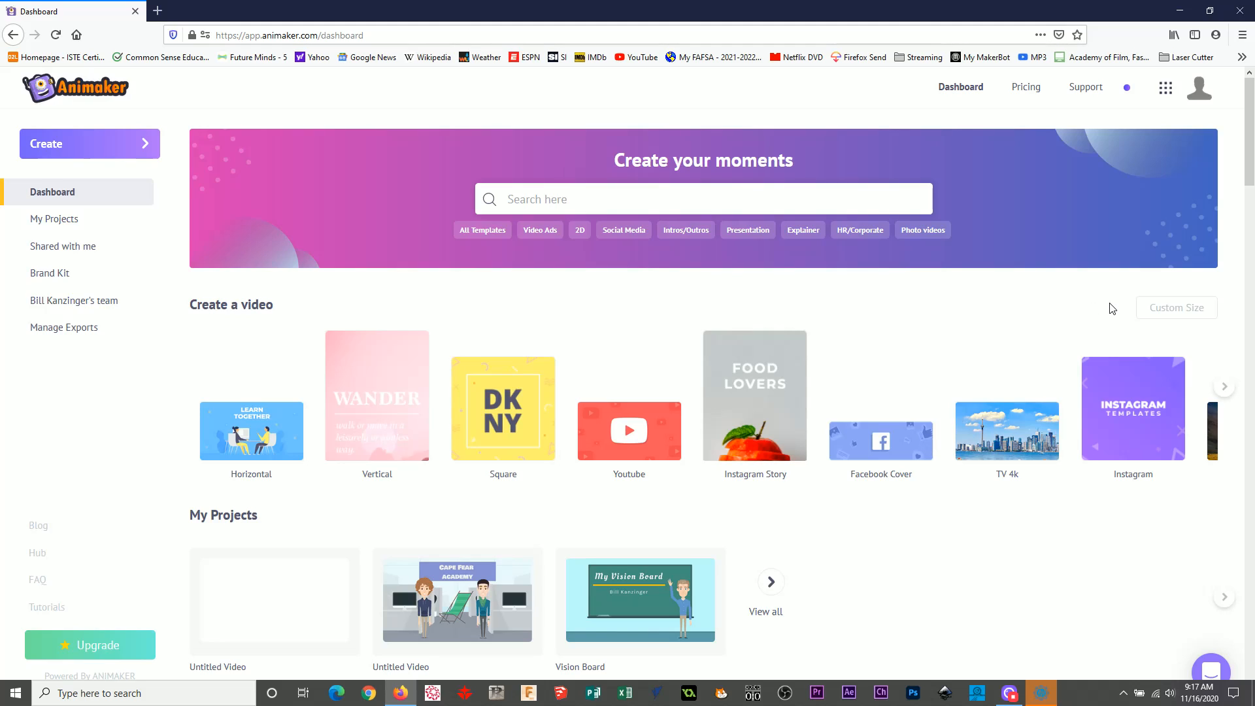
Step: Create a new video with a custom size of 1920 px wide by 1080 px high
left_click(1159, 316)
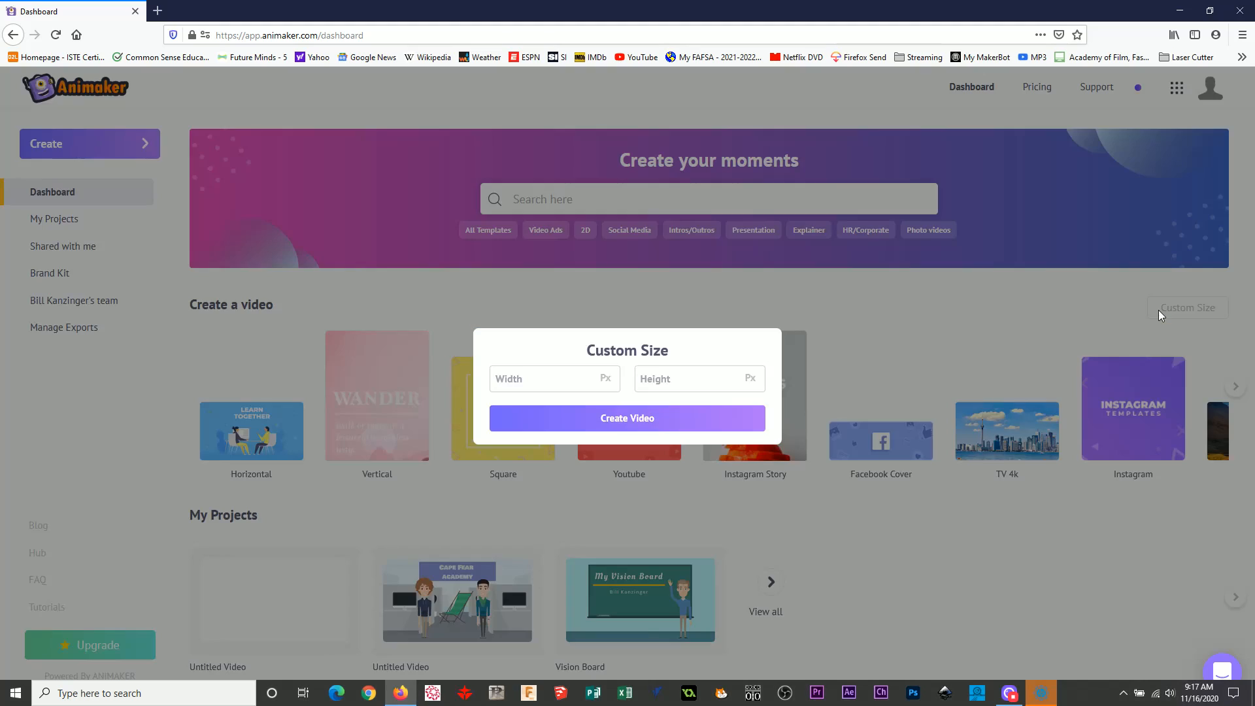
left_click(549, 384)
type("1920")
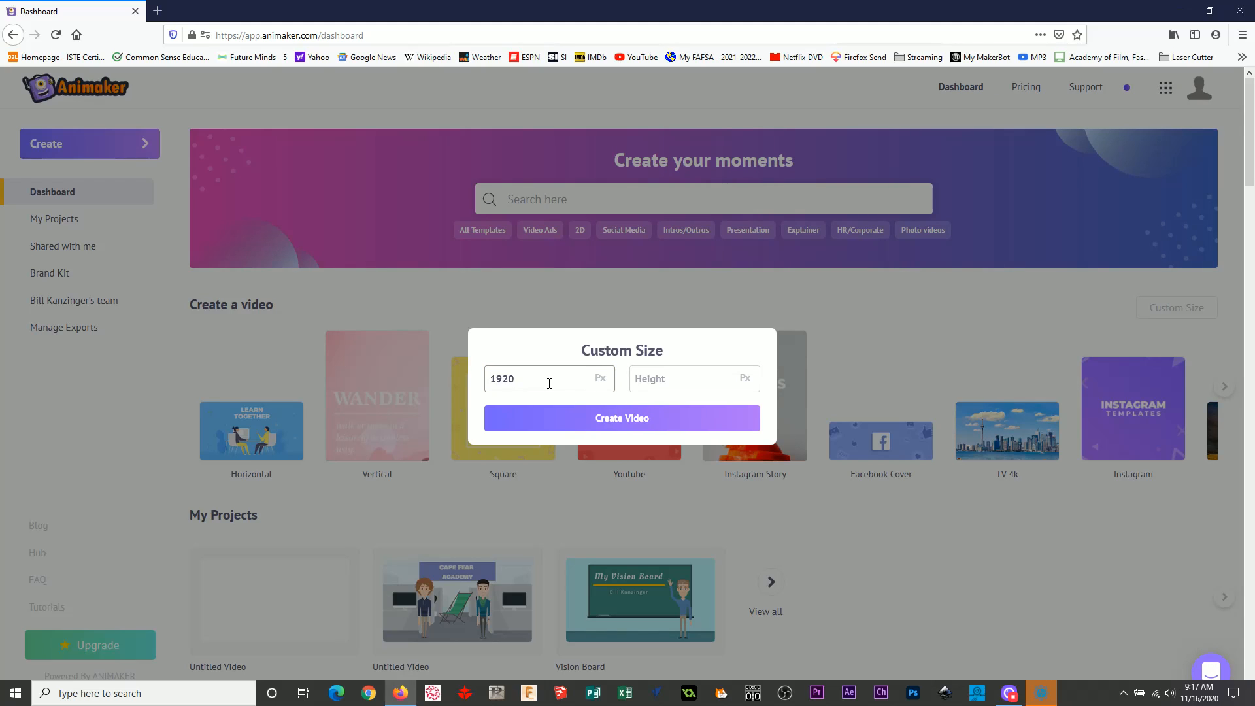
left_click(642, 386)
type("1080")
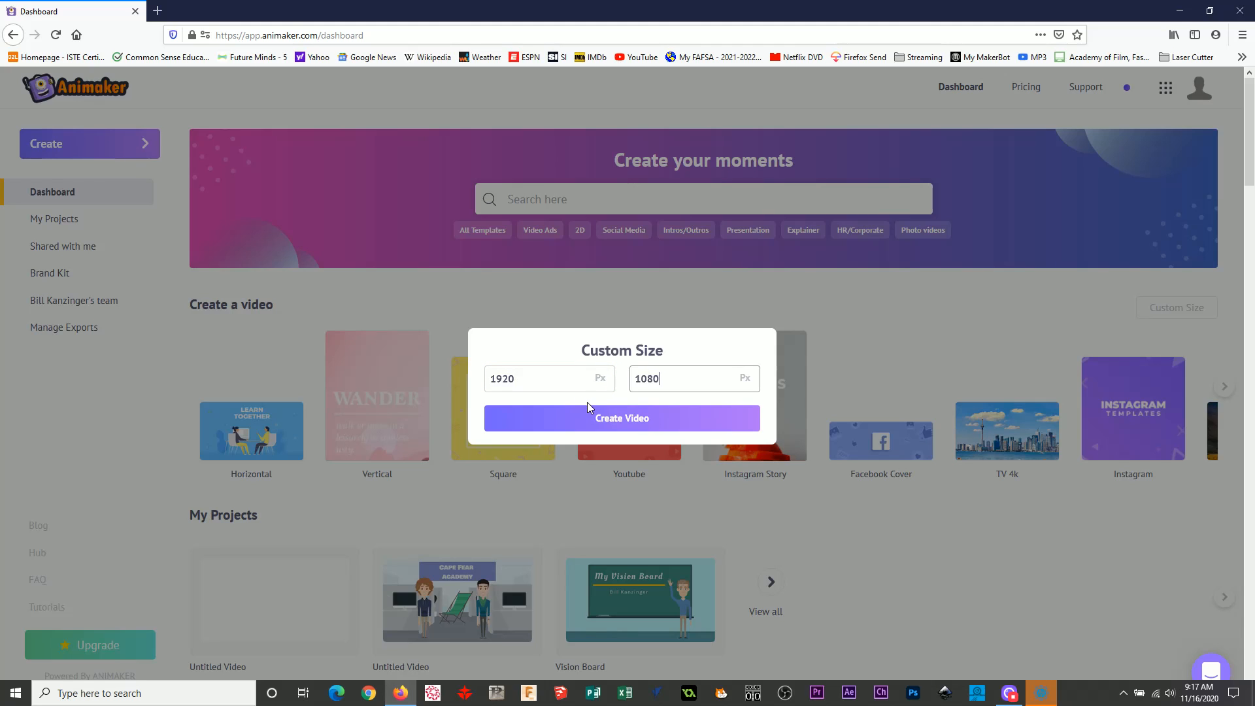
left_click(638, 424)
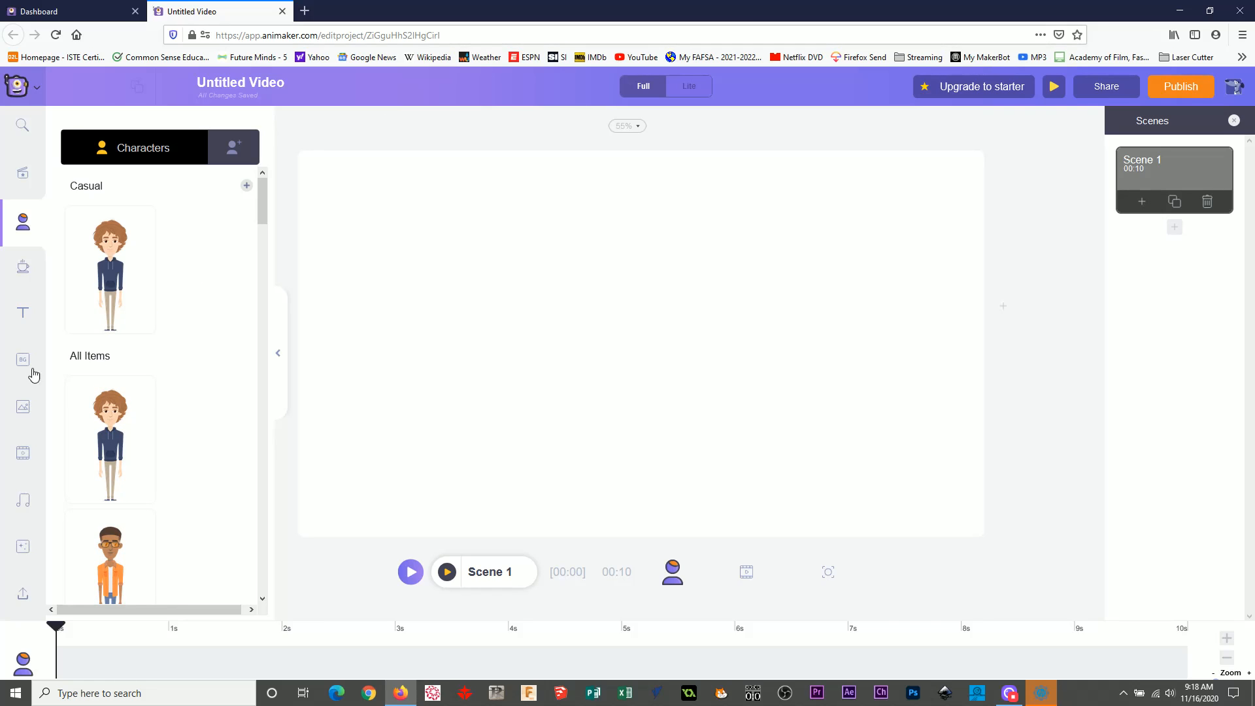
left_click(26, 185)
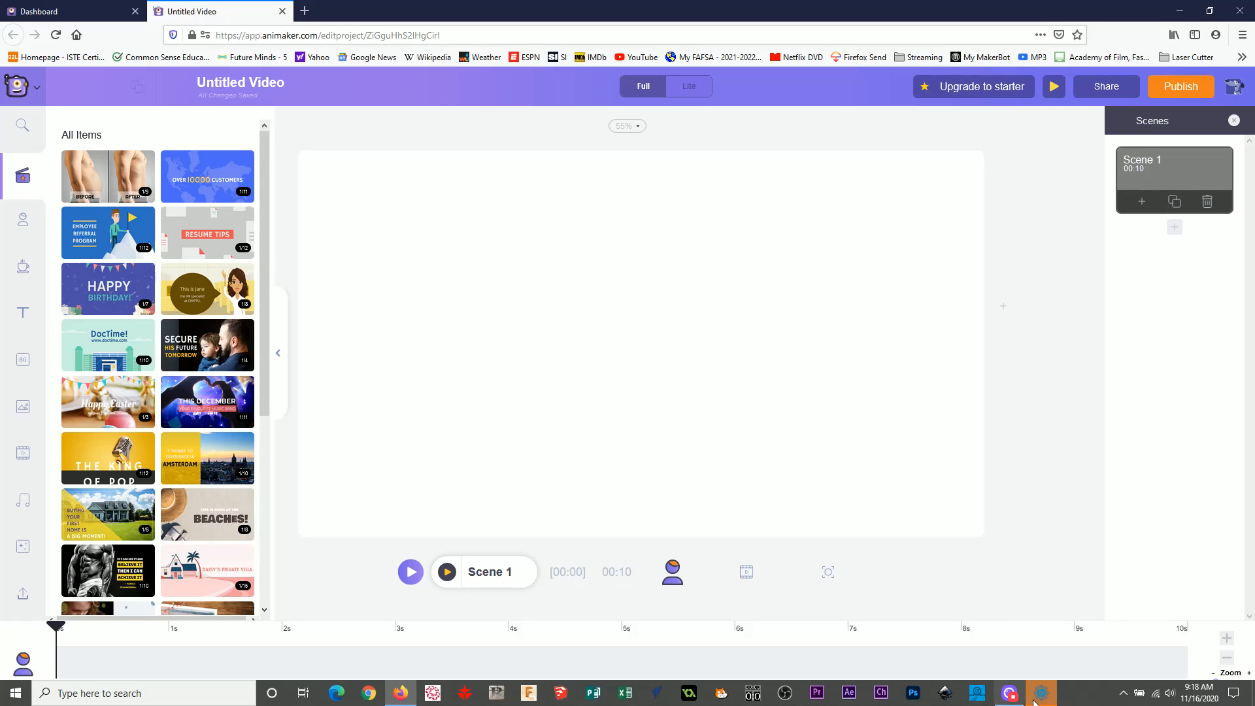
left_click(508, 246)
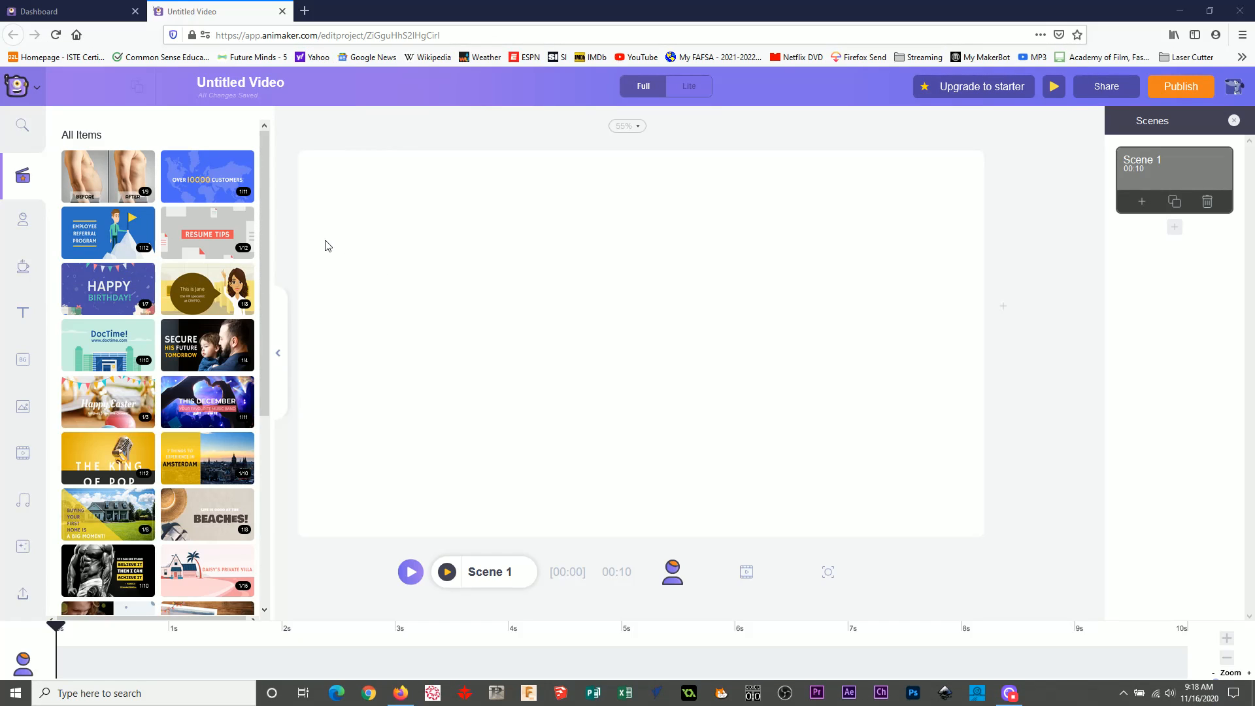
Step: Place the curly dark-haired woman in the teal shirt and dark trousers at the left side of the Scene 1 canvas
left_click(22, 224)
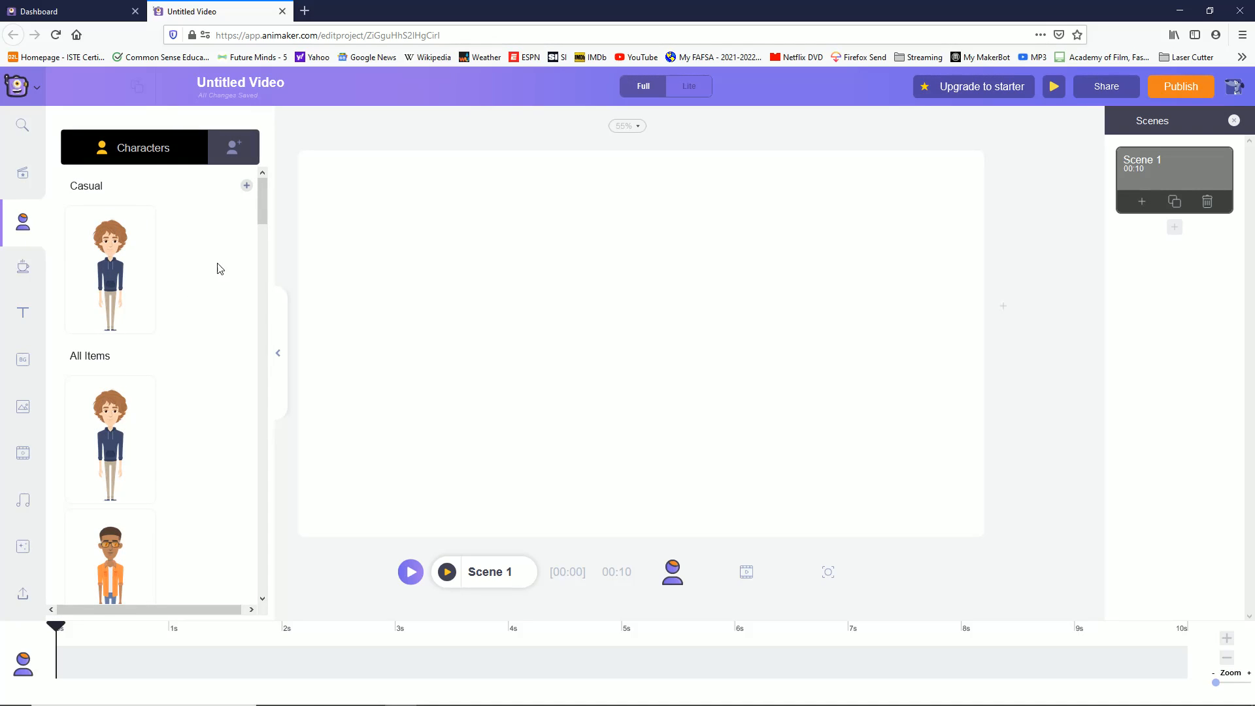
left_click_drag(264, 213, 265, 280)
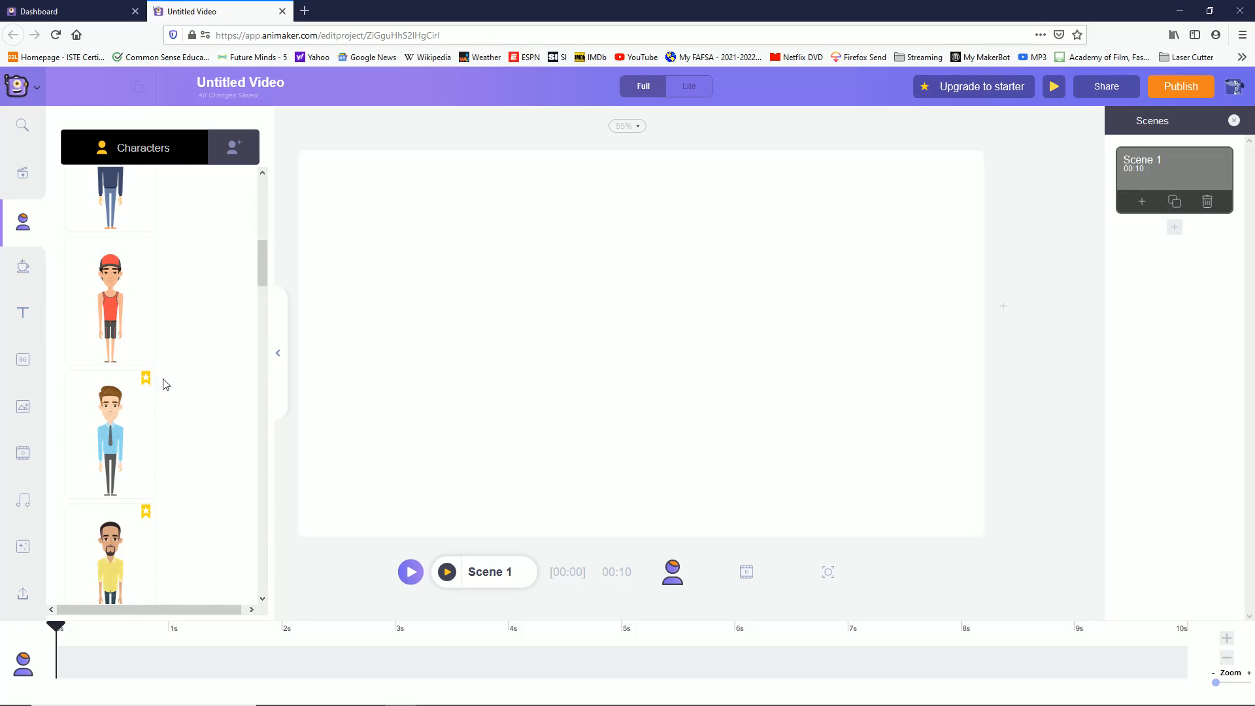
mouse_move(145, 387)
left_click_drag(259, 277, 259, 422)
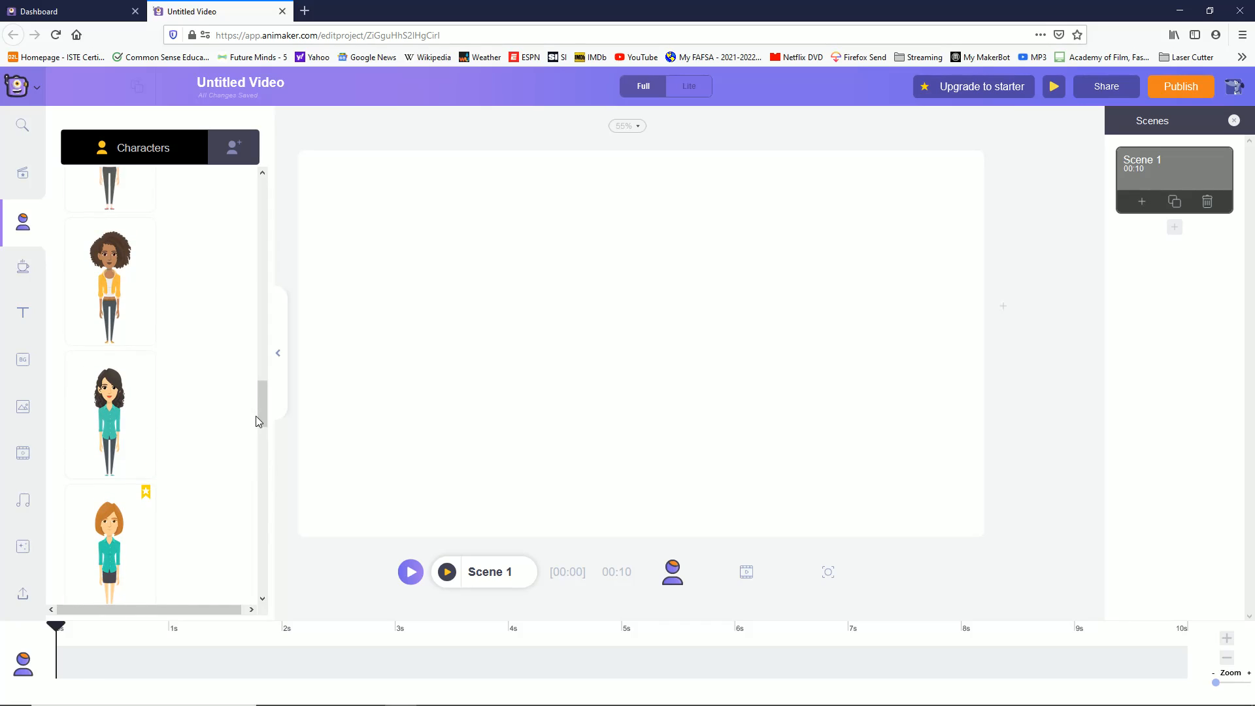
left_click_drag(114, 422, 422, 339)
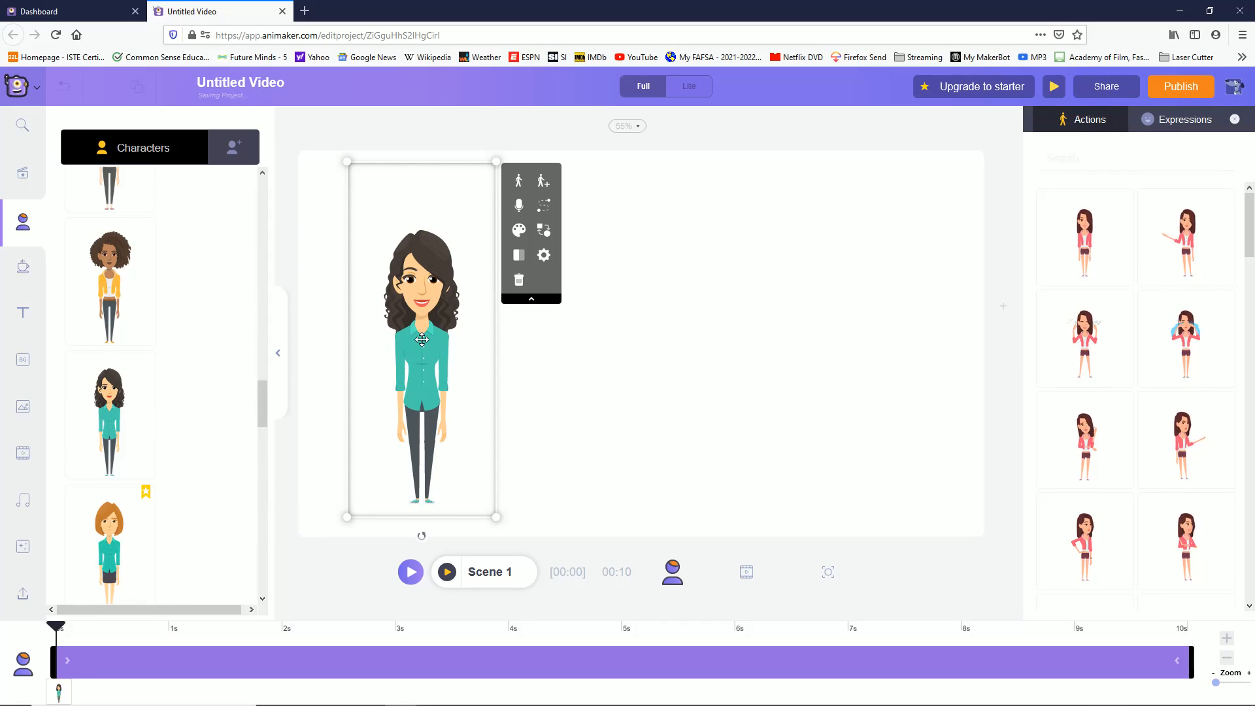
left_click_drag(422, 339, 403, 332)
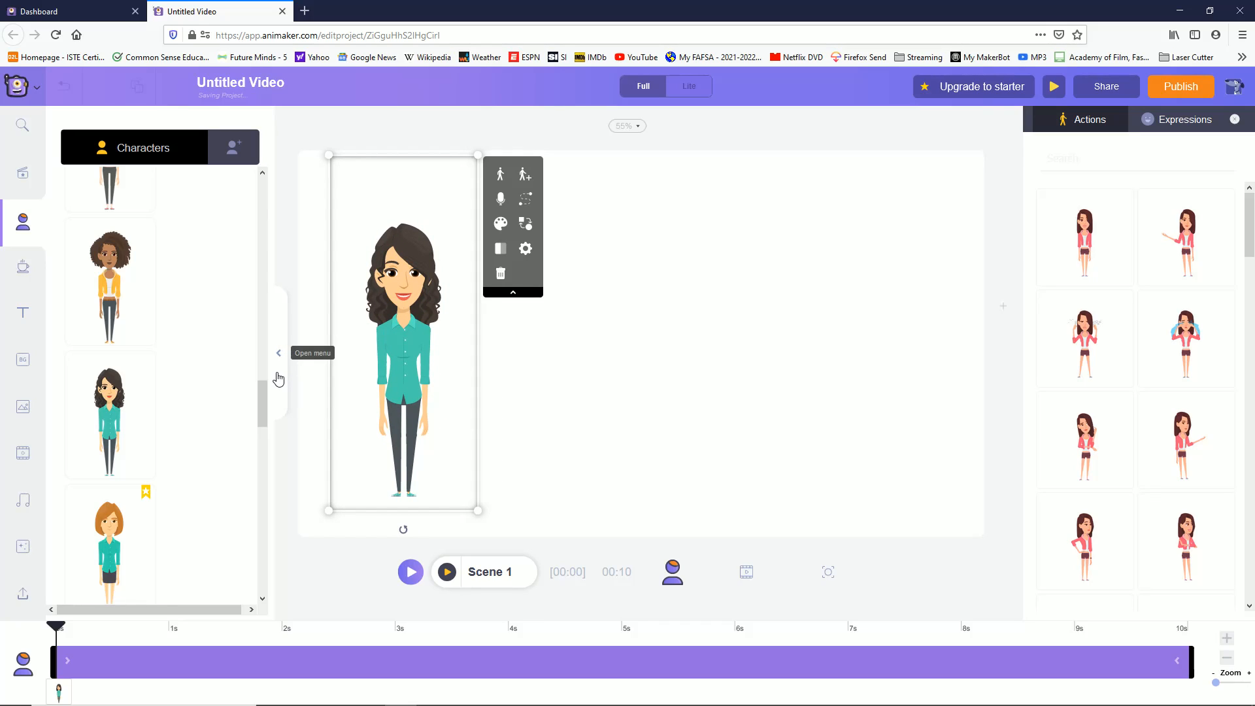
Step: Delete the balding older man and the curly-haired woman with 3D glasses from the saved custom characters
left_click(235, 157)
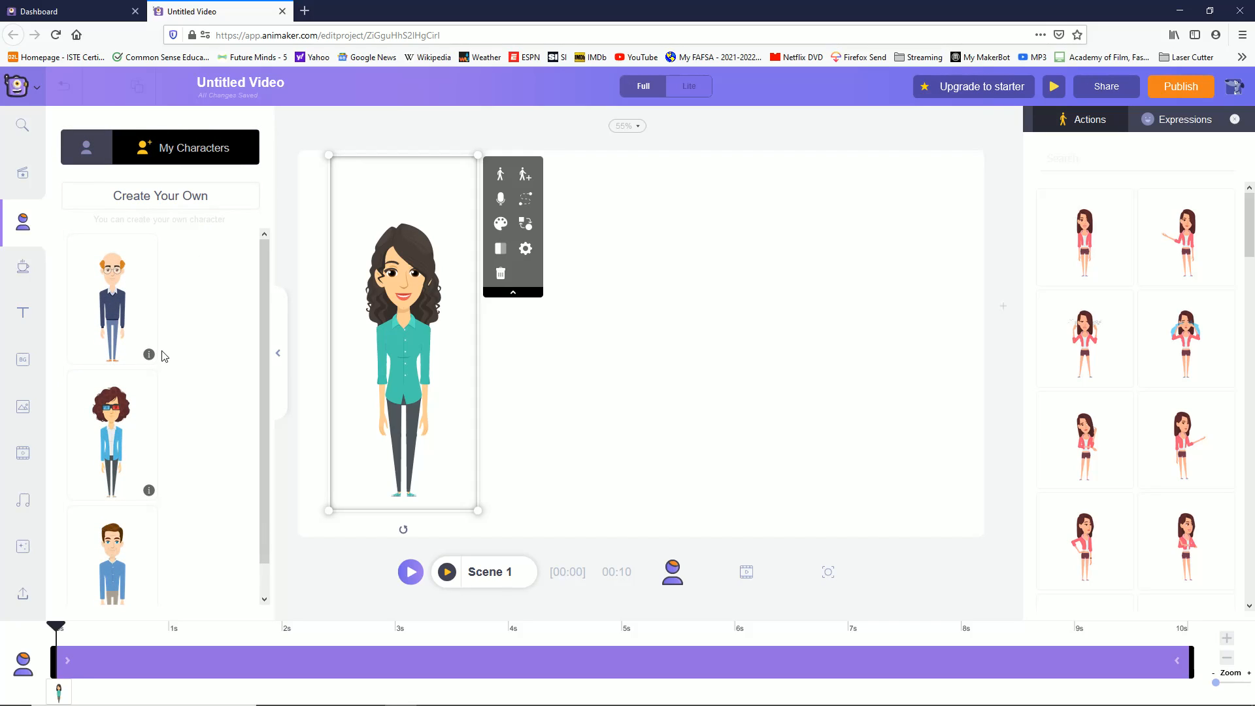
mouse_move(150, 359)
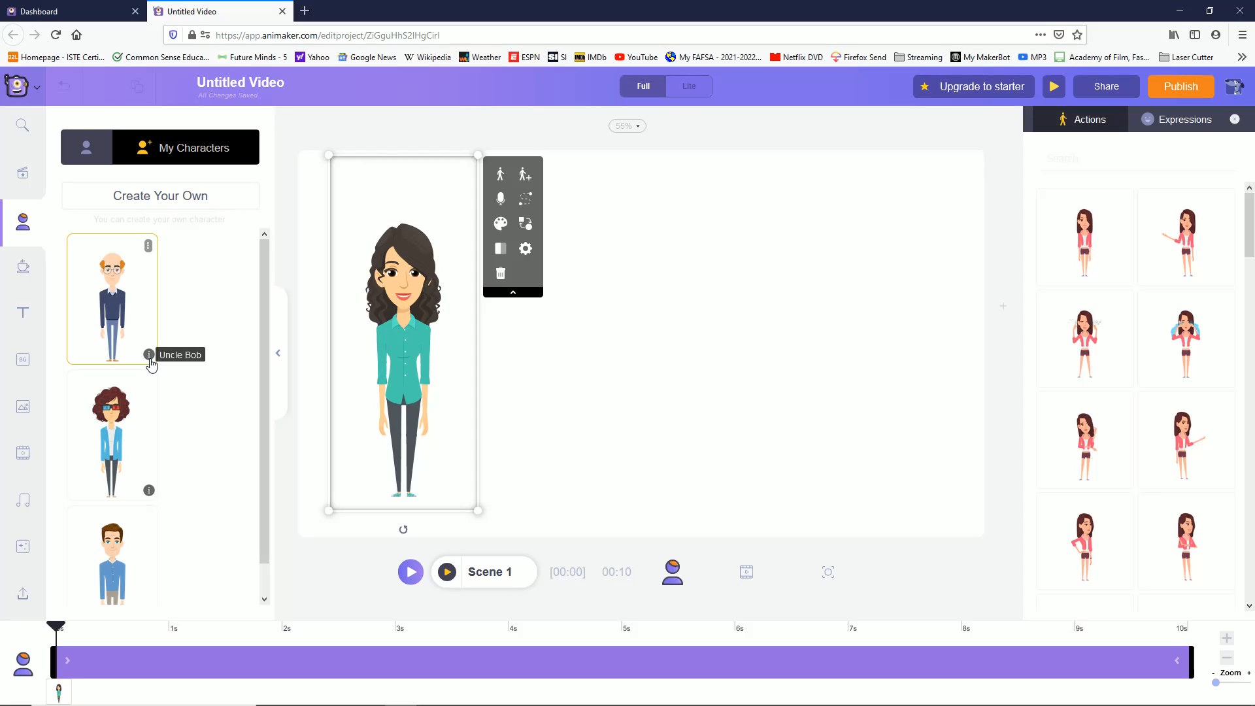
left_click(148, 246)
left_click(167, 305)
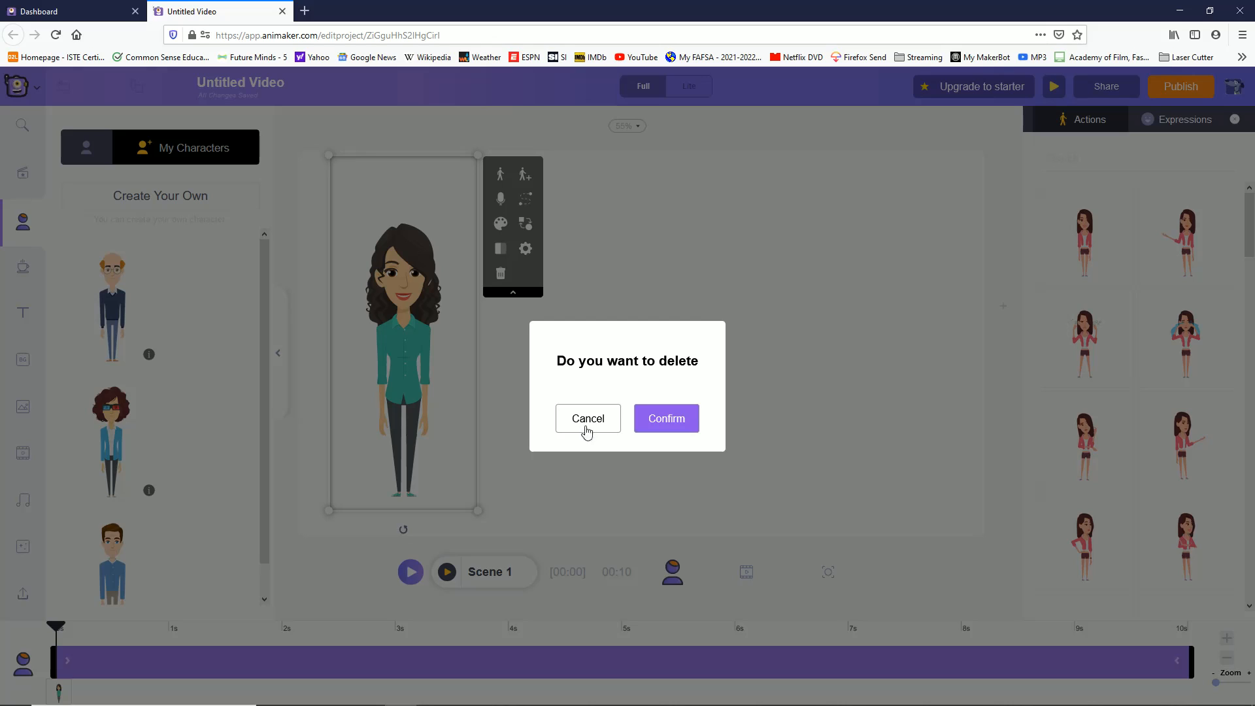
left_click(670, 422)
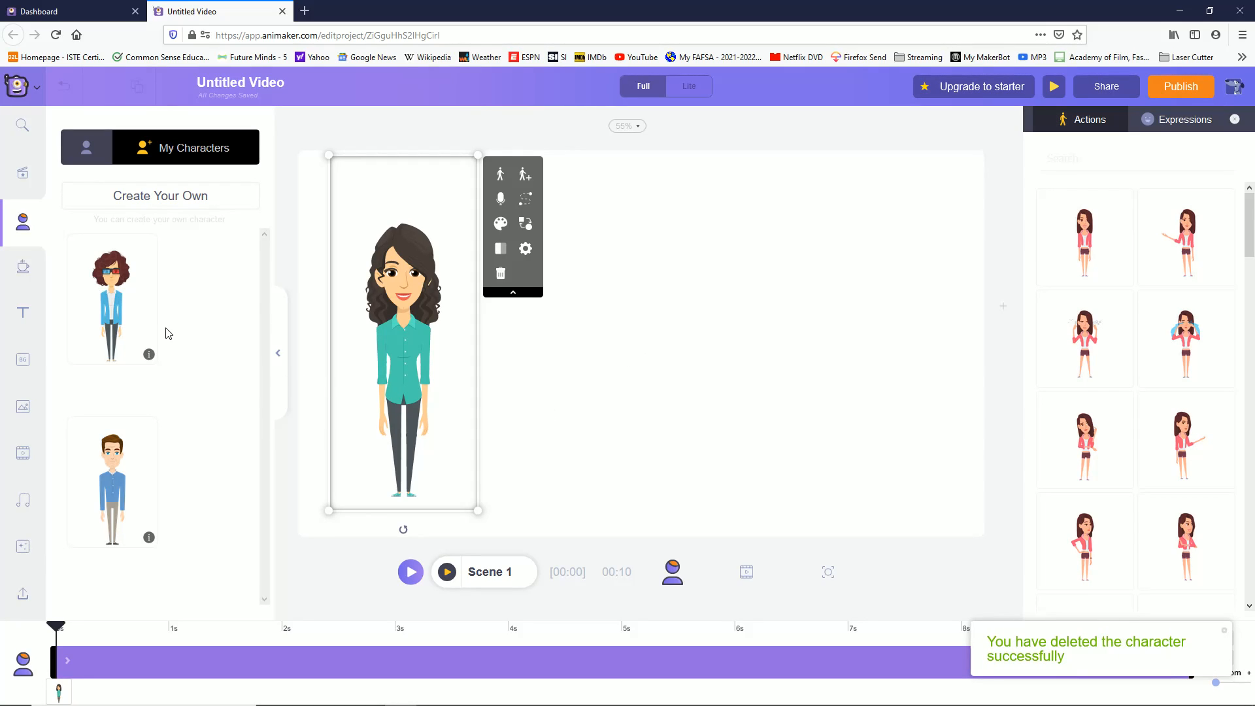
left_click(147, 248)
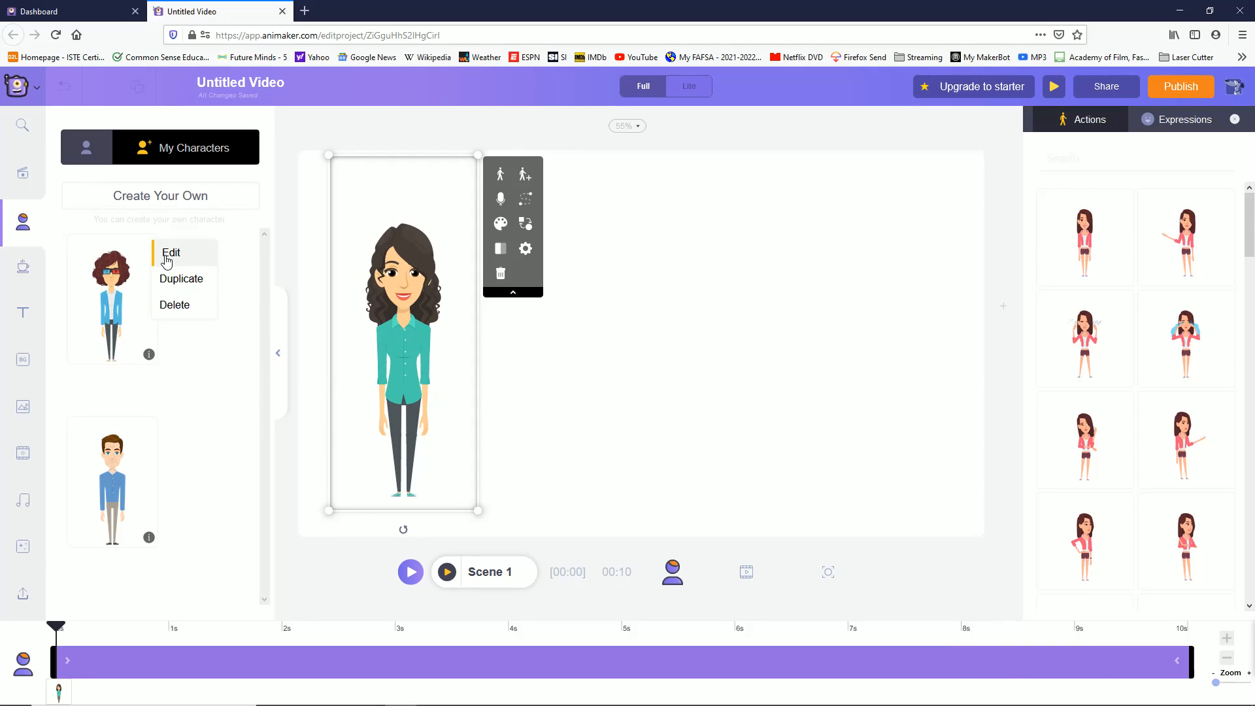
left_click(177, 302)
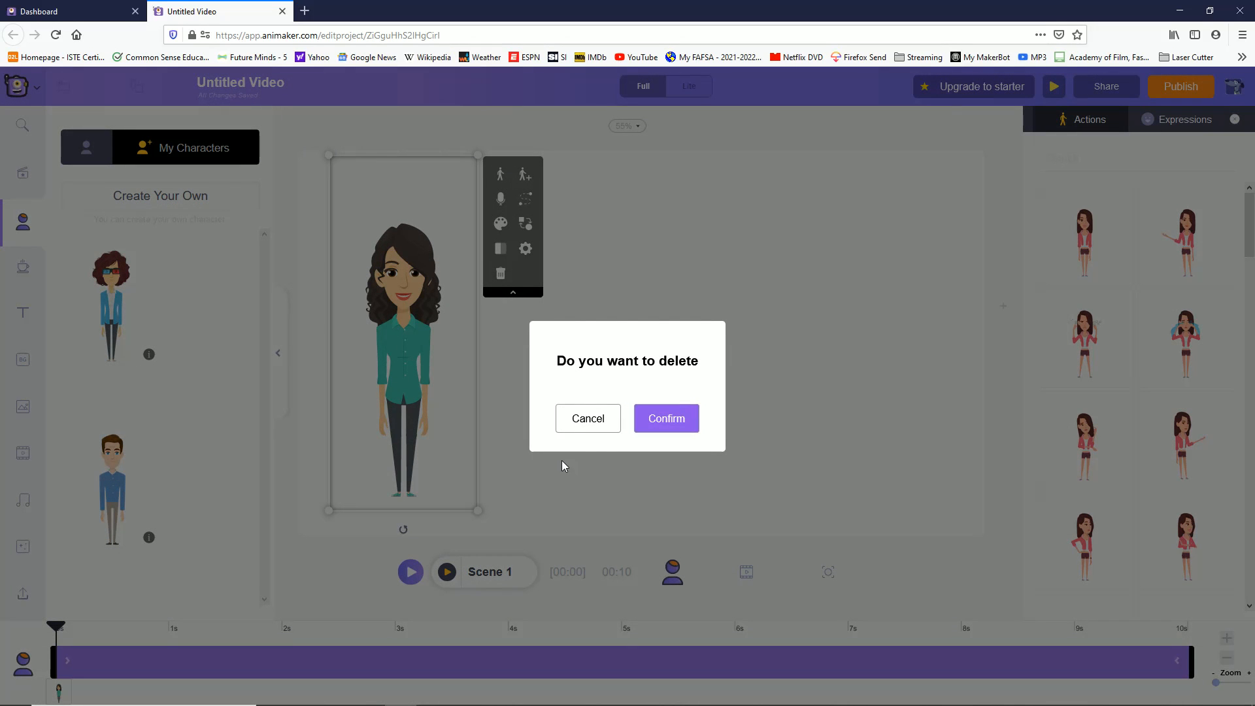
left_click(659, 425)
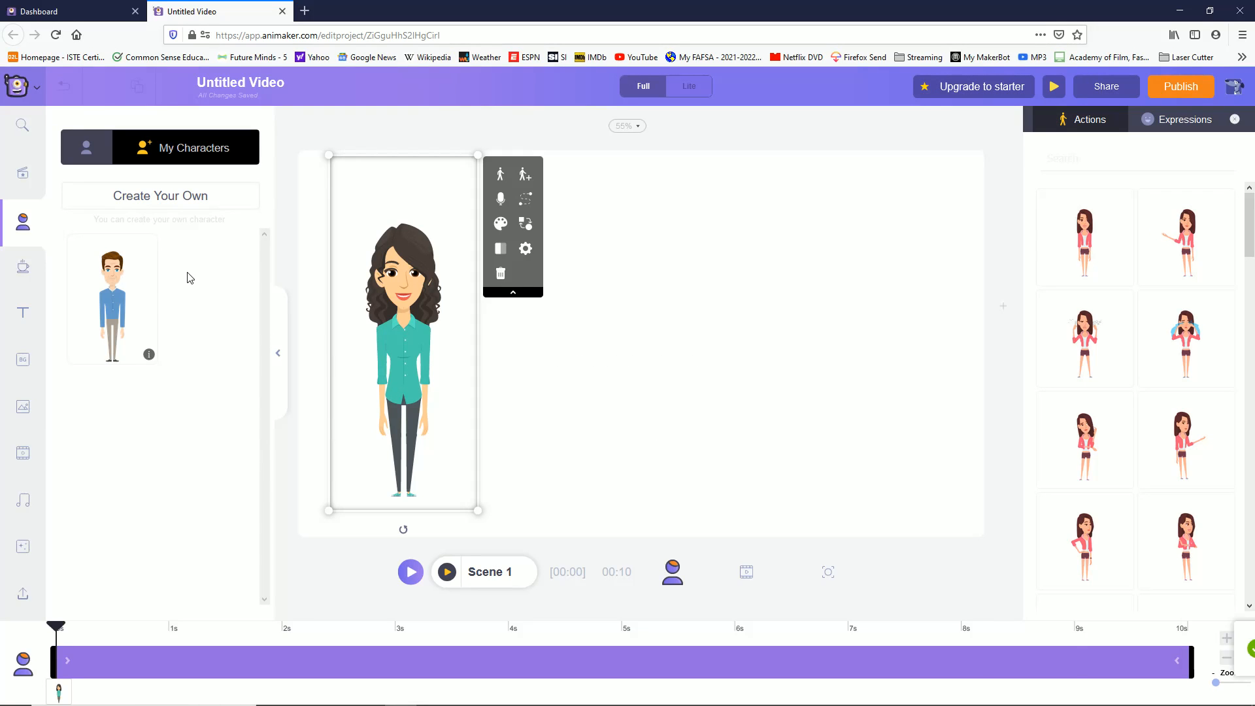
Step: Start building a custom male character from the look with the light blue shirt and dark tie
left_click(203, 205)
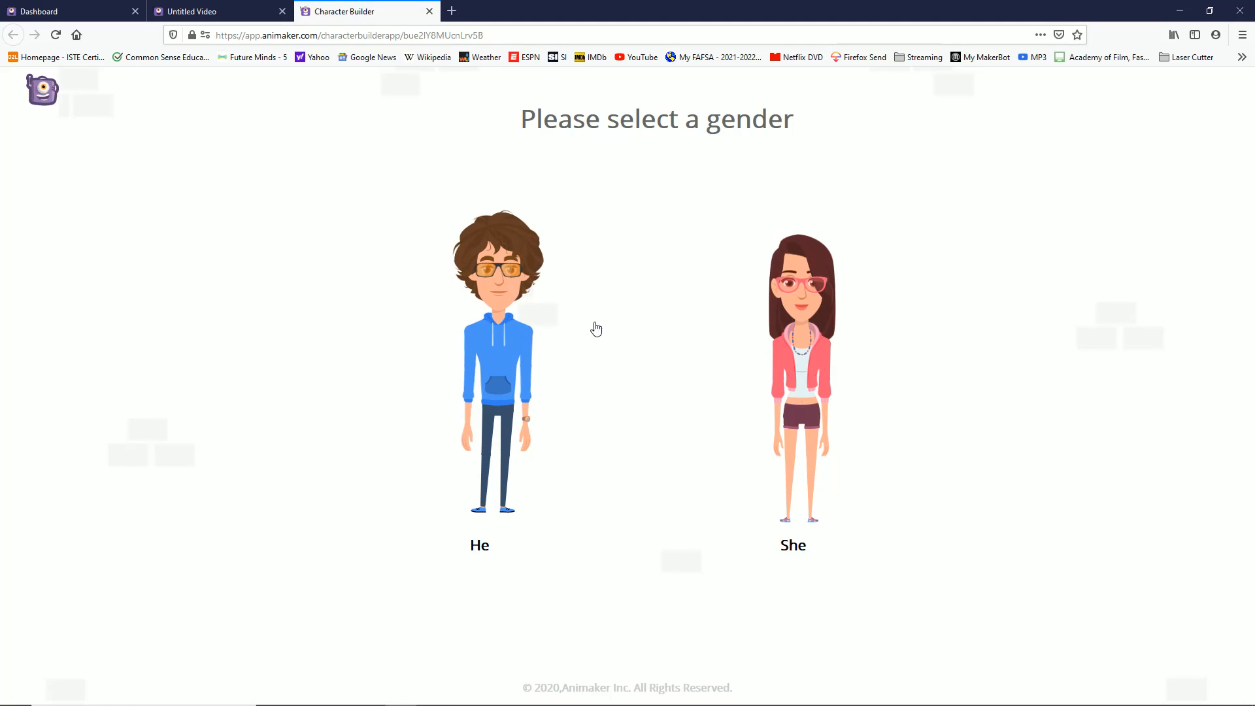
left_click(501, 363)
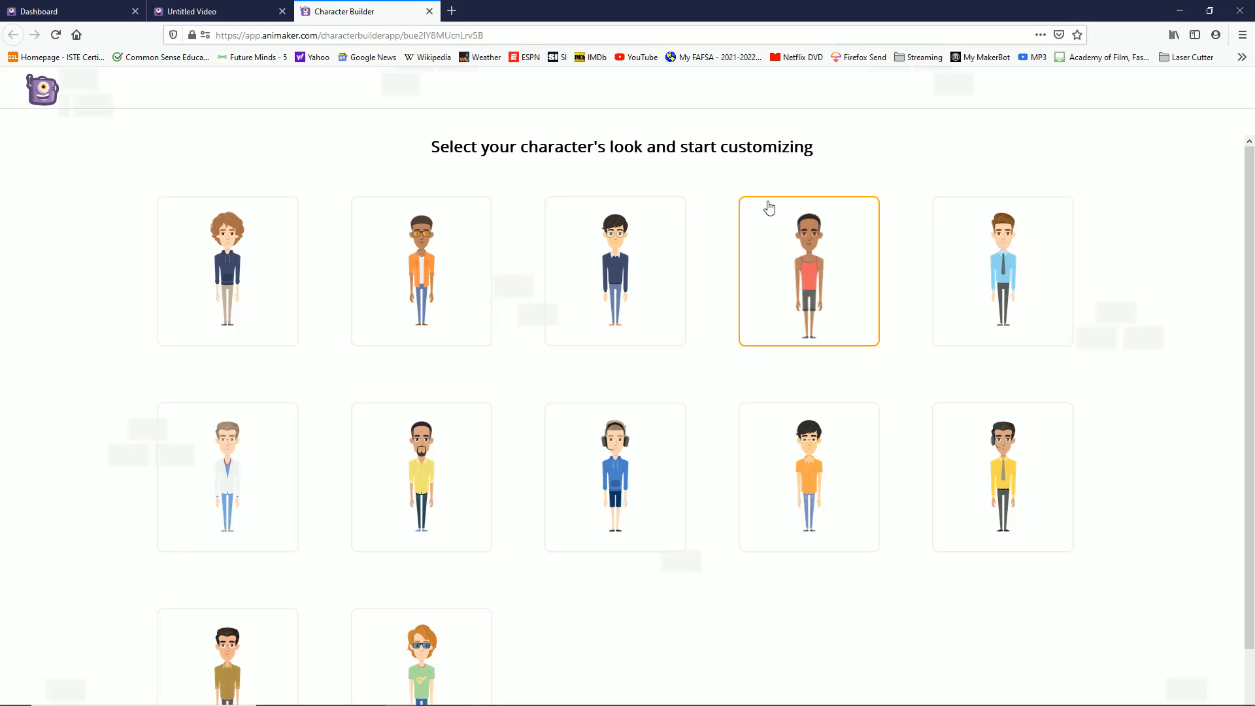
left_click(996, 268)
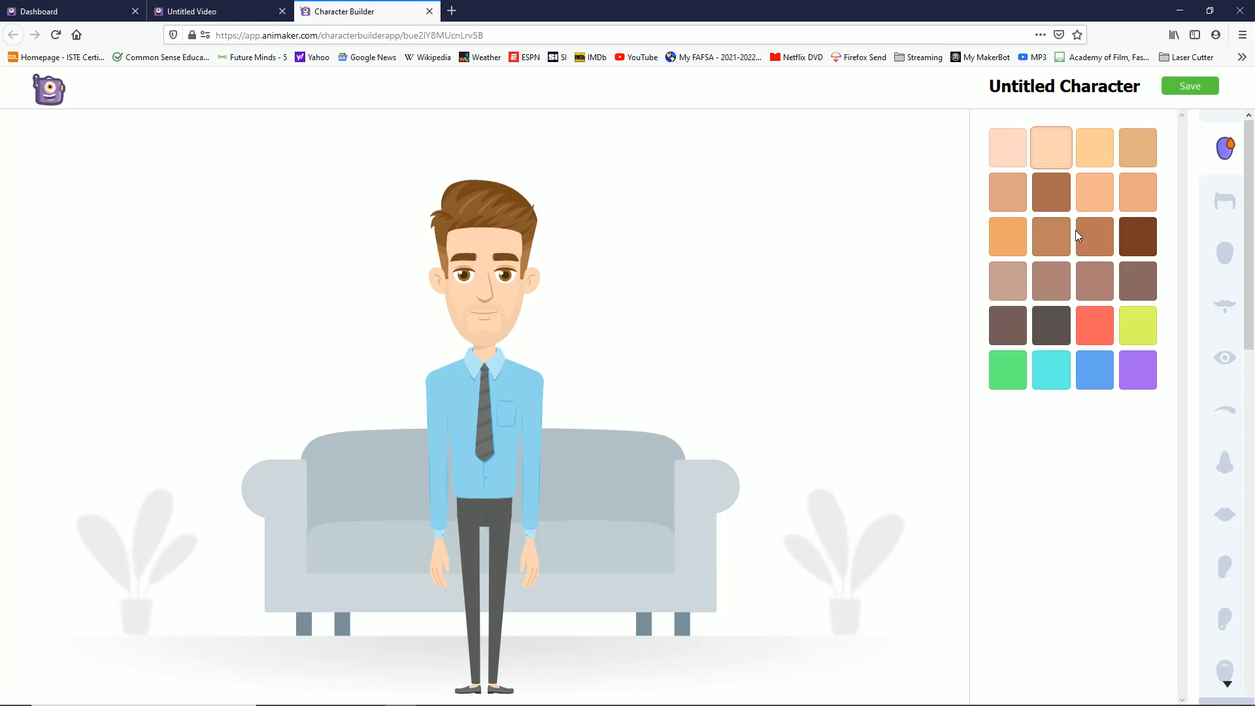
Step: Try red and blue skin on the character, then settle on the light peach skin tone
left_click(1094, 331)
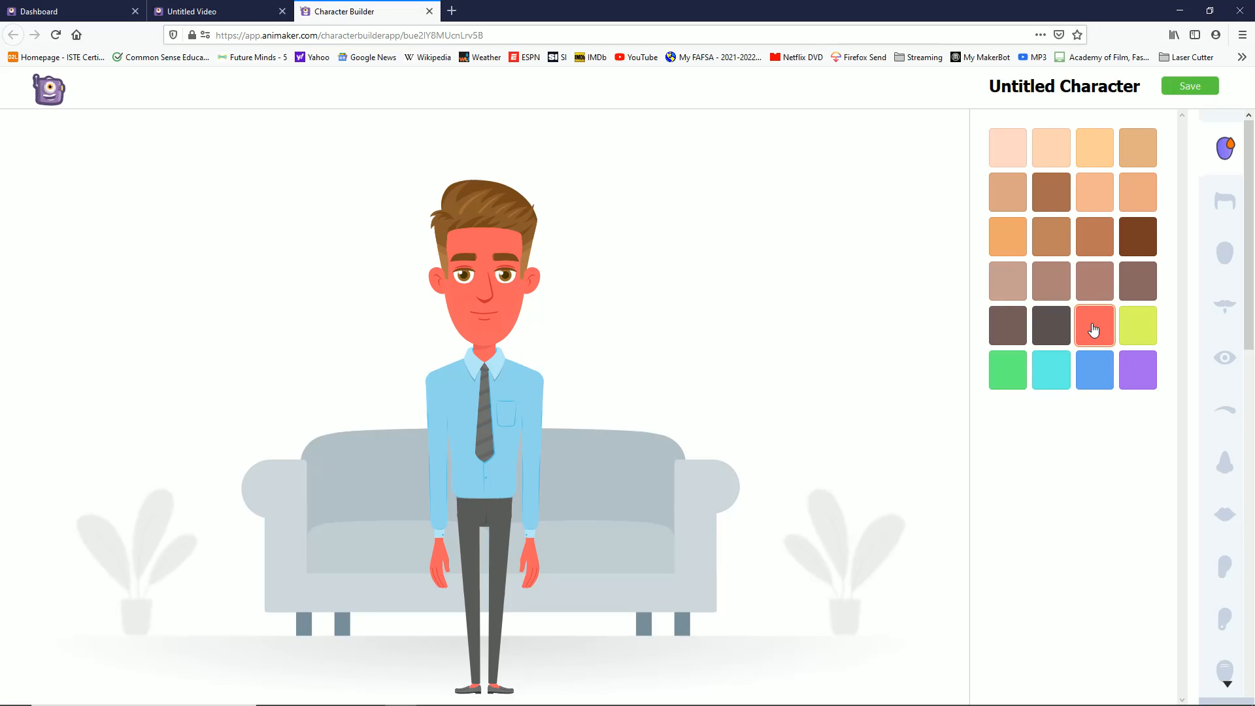
left_click(1090, 371)
left_click(1093, 193)
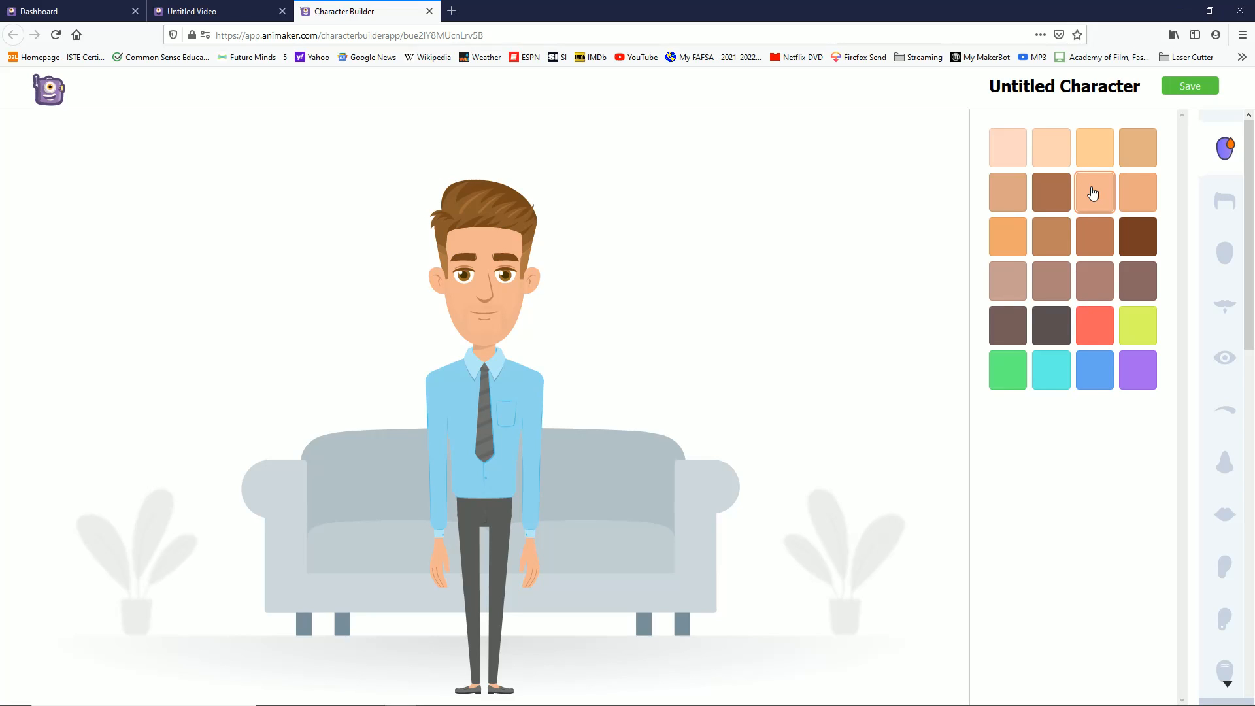
Step: Give the character the longer, wavy, centre-parted brown hairstyle
left_click(1225, 203)
left_click(1046, 308)
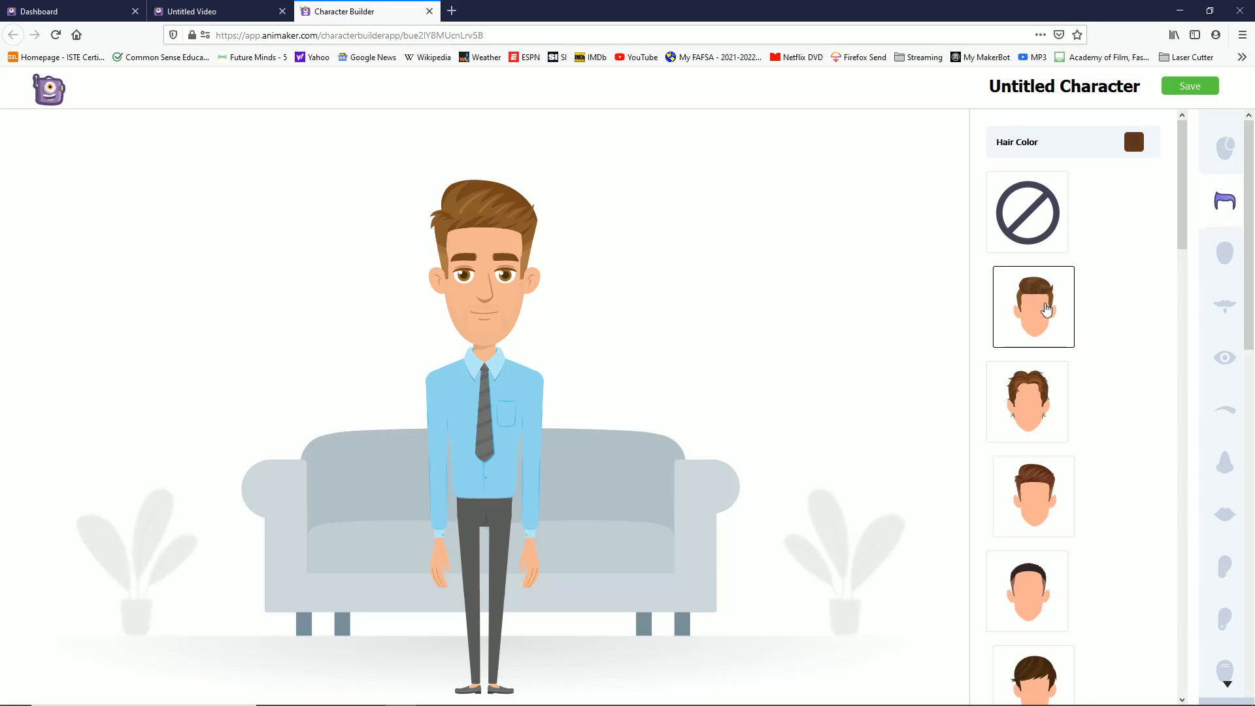
left_click(1023, 410)
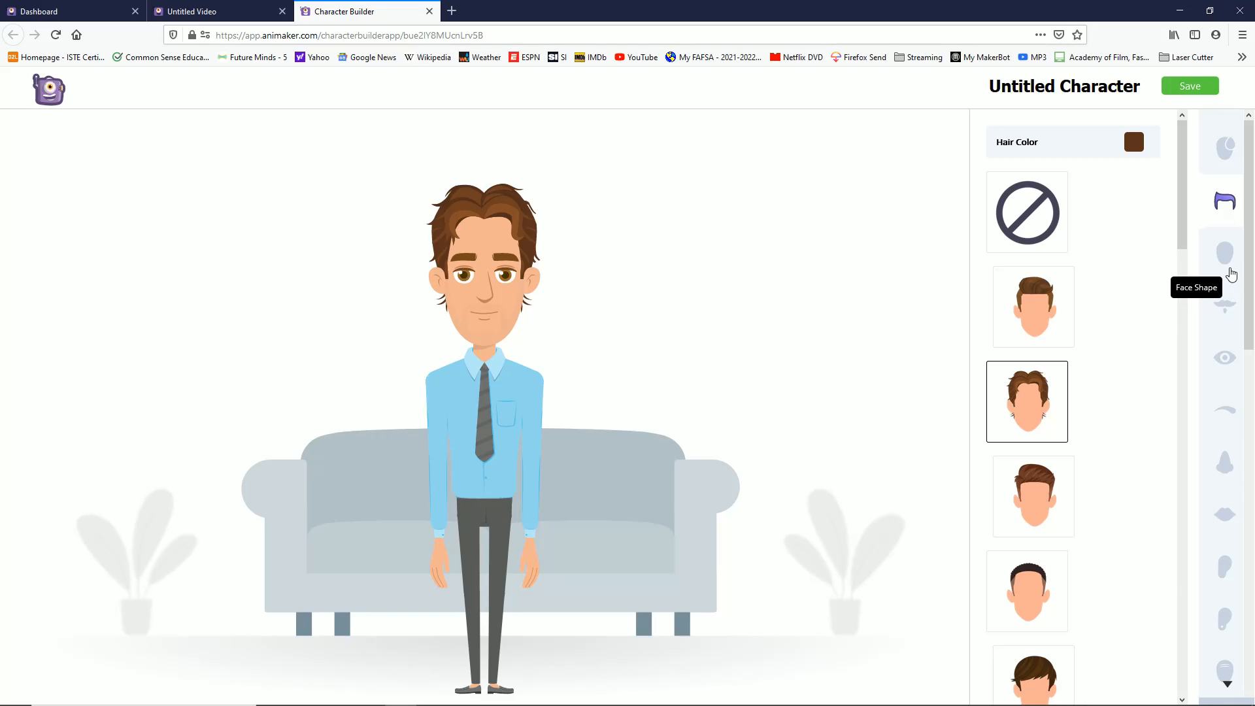
Step: Browse the character's feature categories and put the green surgical face mask on him
left_click(1225, 254)
scroll(1253, 278, "down", 1)
scroll(1252, 278, "down", 5)
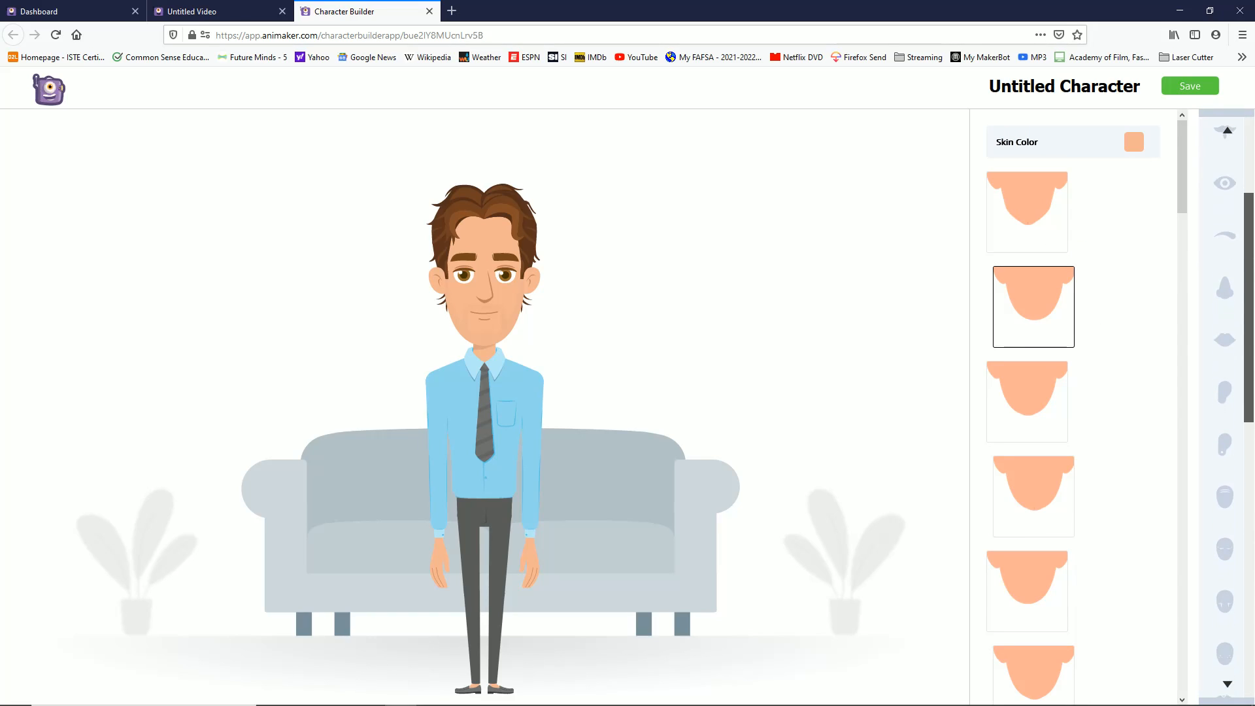
scroll(1225, 406, "down", 5)
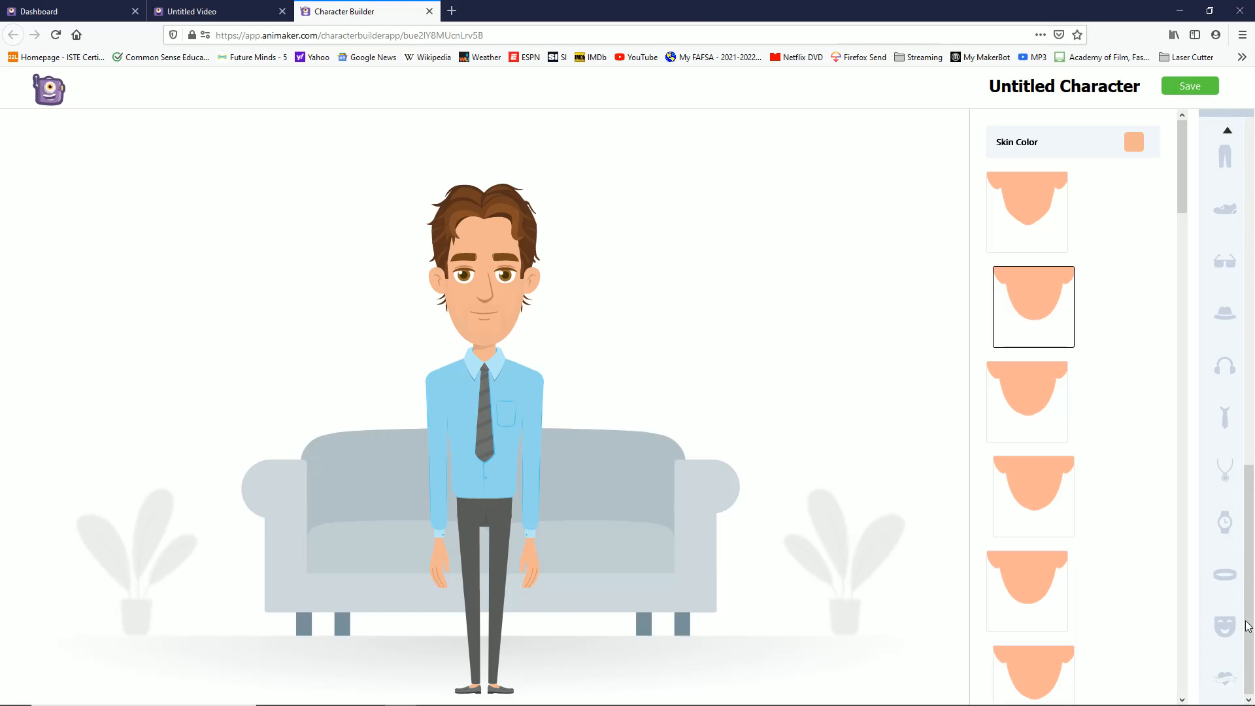
left_click(1222, 626)
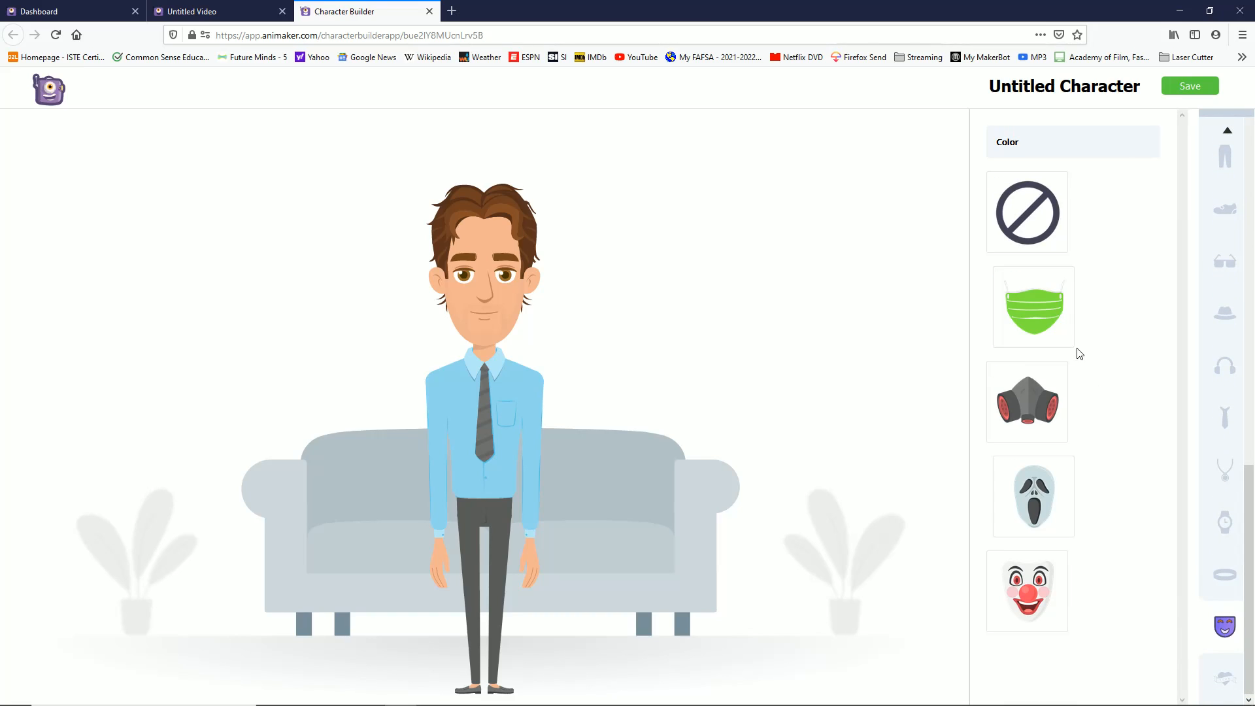
left_click(1041, 313)
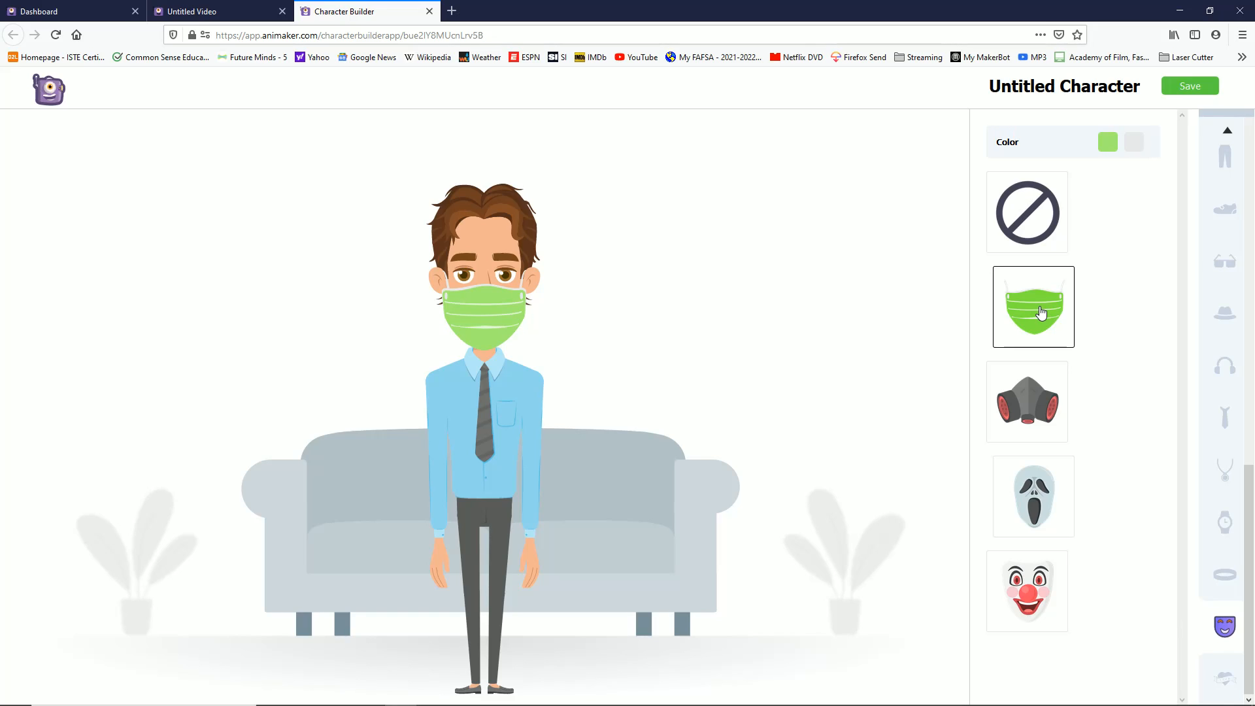
left_click(1040, 231)
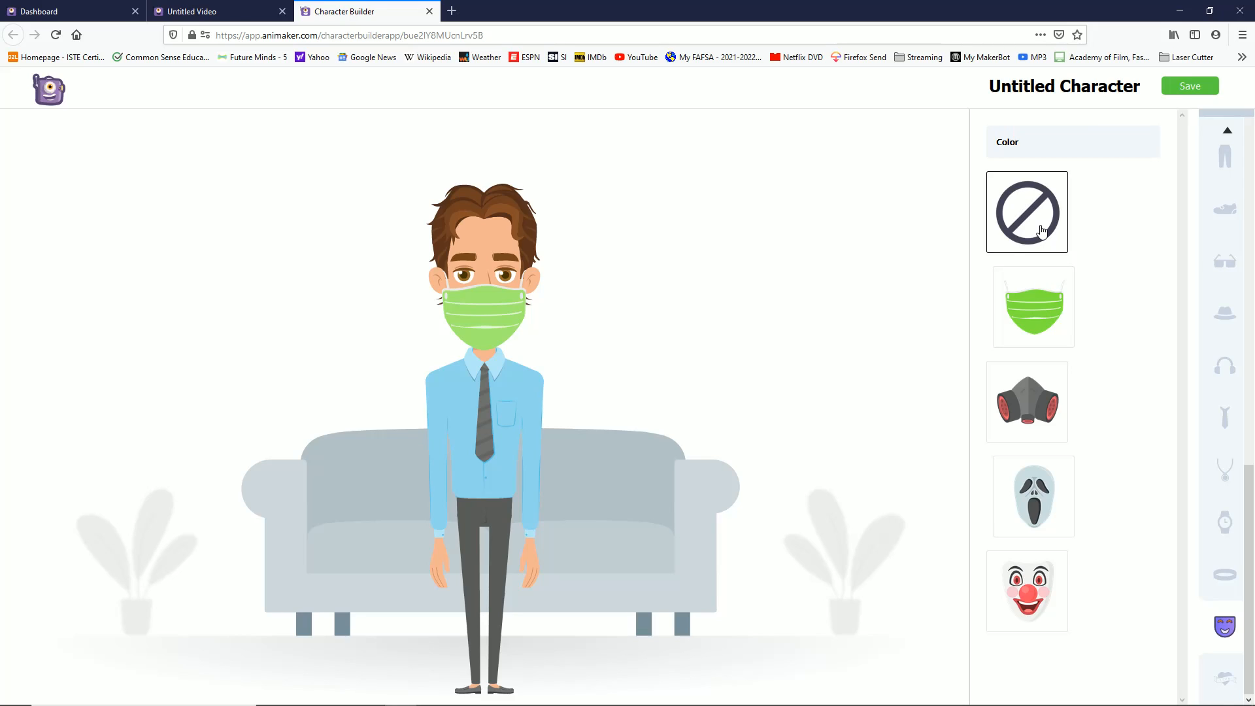
left_click(1035, 312)
Step: Change the surgical mask's main colour to bright blue from the colour palette
left_click(1112, 150)
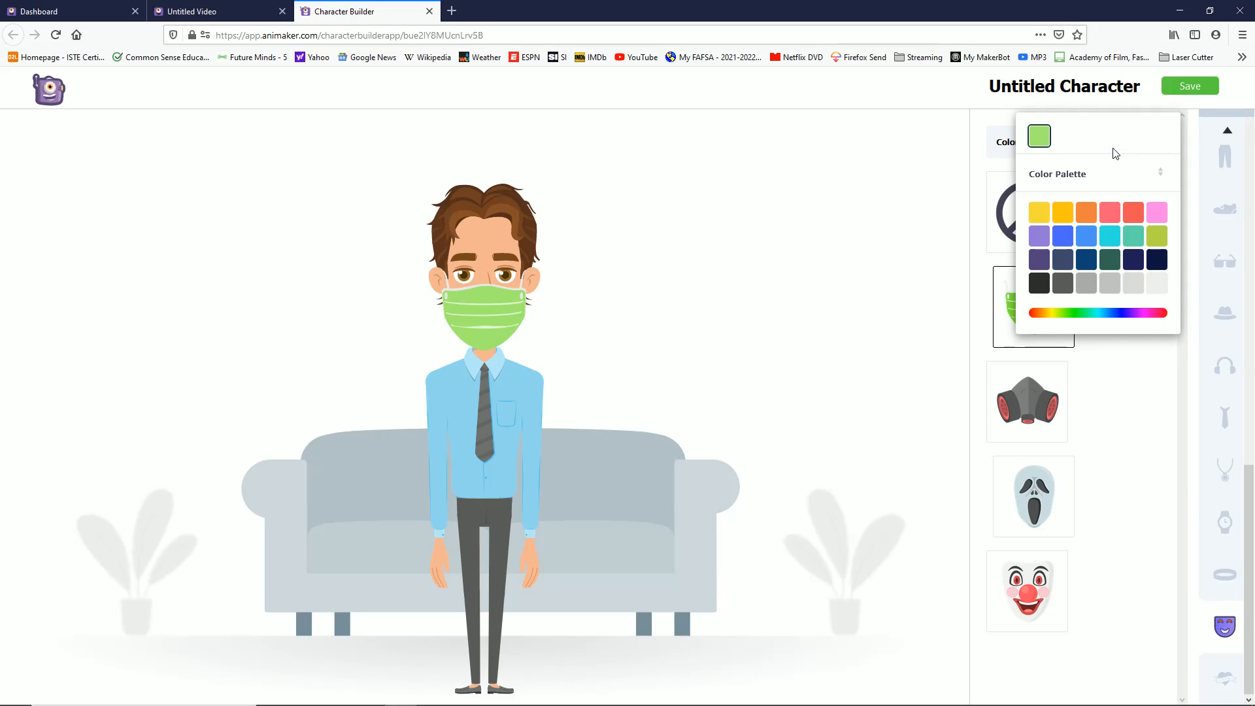
left_click(1117, 224)
left_click(1064, 240)
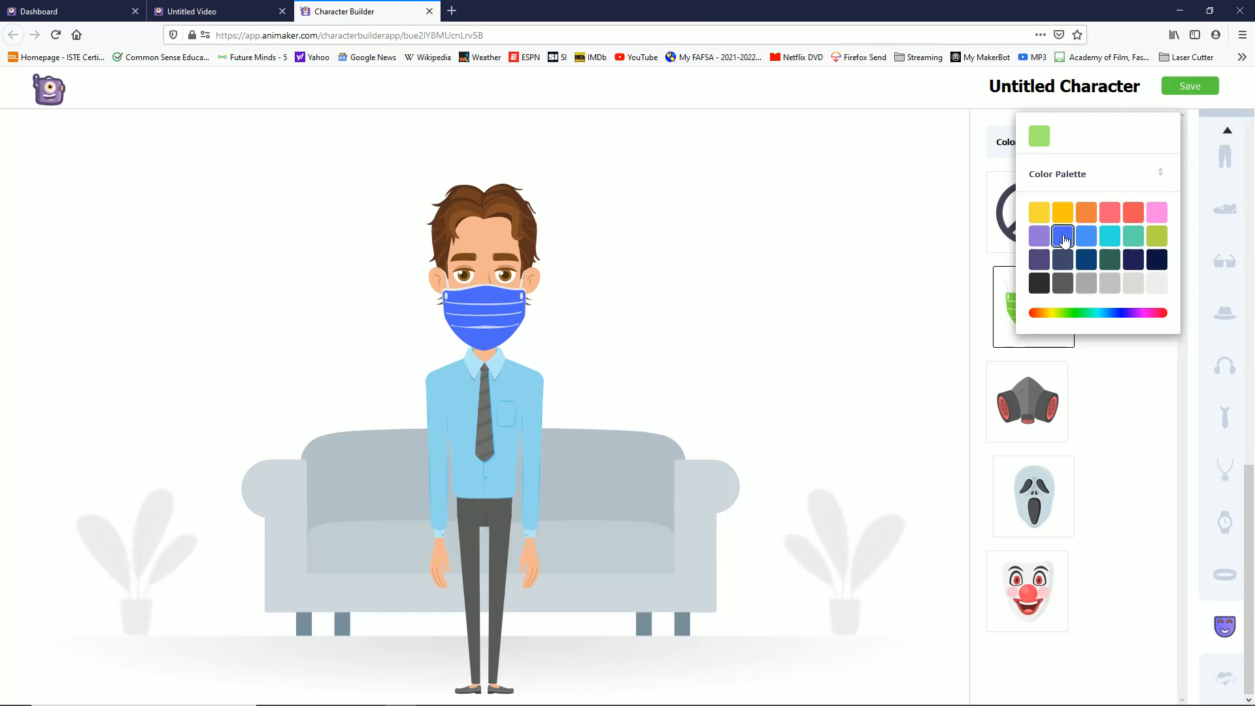
Step: Replace the untitled character's name with a short male first name and save the character
left_click(1105, 379)
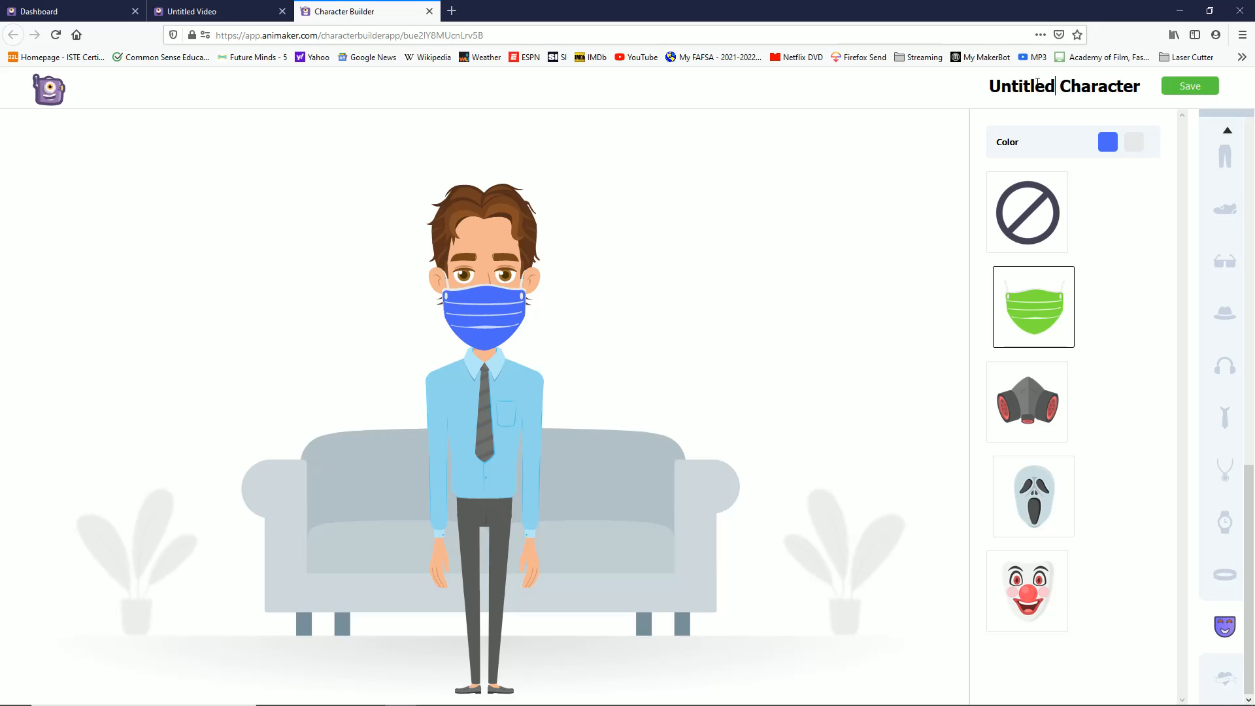
left_click_drag(989, 86, 1145, 90)
type("Demo Characeter")
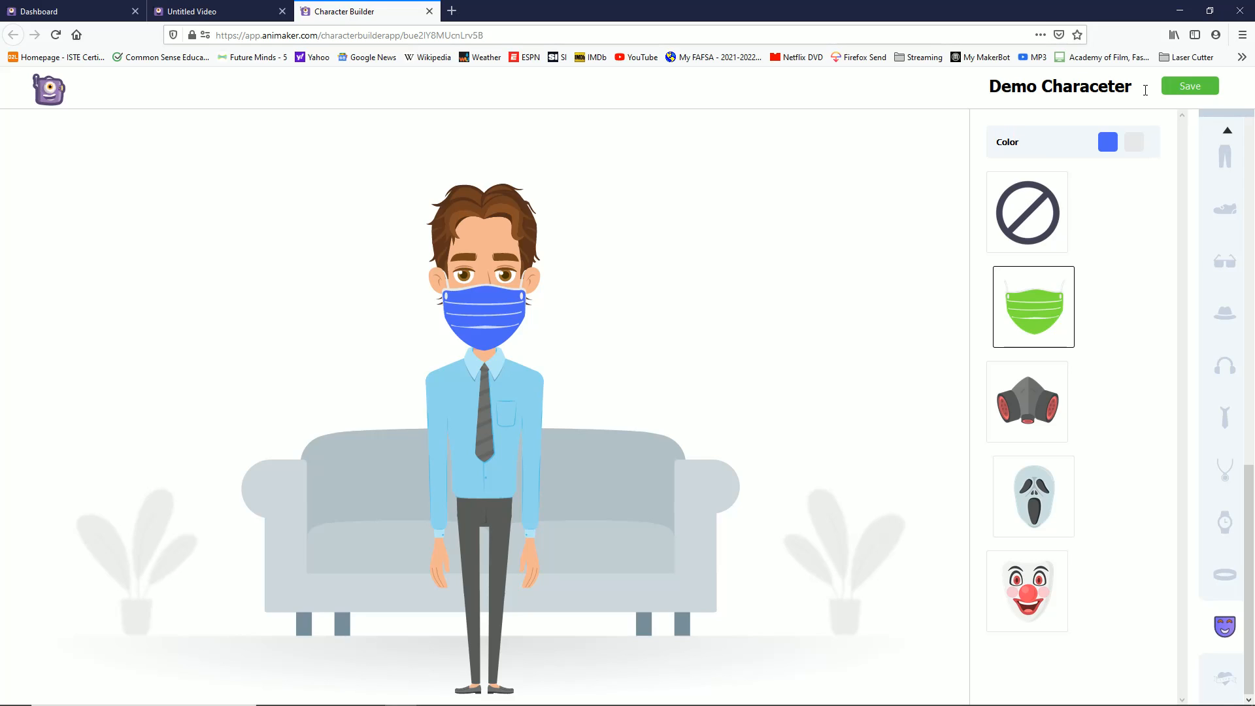
key("BackSpace")
key("BackSpace")
key("BackSpace")
key("BackSpace")
key("BackSpace")
key("BackSpace")
key("BackSpace")
key("BackSpace")
key("BackSpace")
key("BackSpace")
key("BackSpace")
key("BackSpace")
type("Bob")
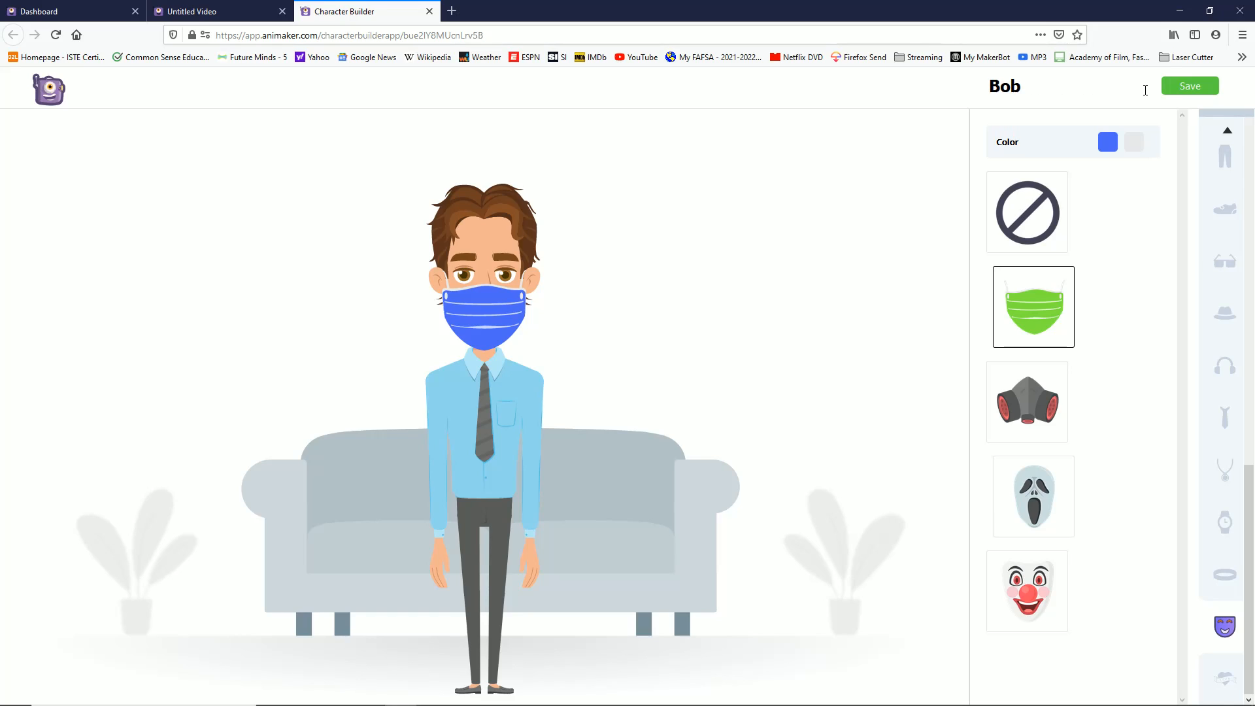
left_click(1188, 91)
left_click(594, 269)
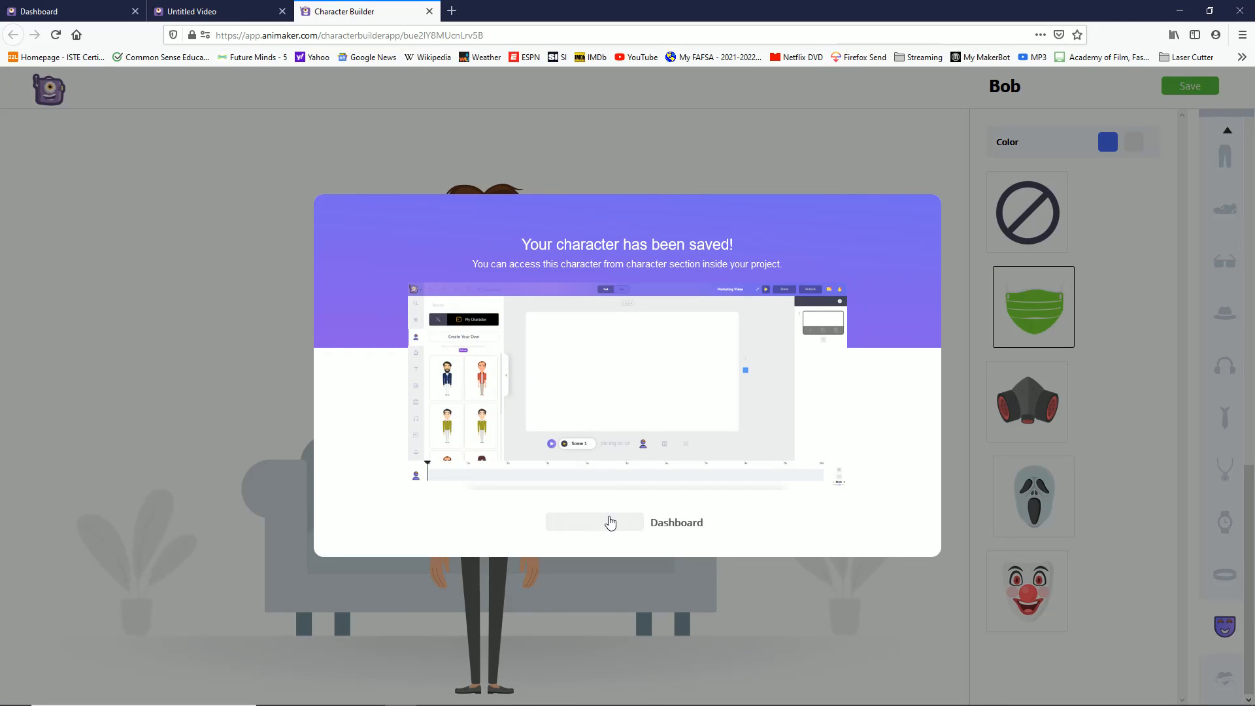
Step: Leave the character builder and return to the Untitled Video project
left_click(678, 523)
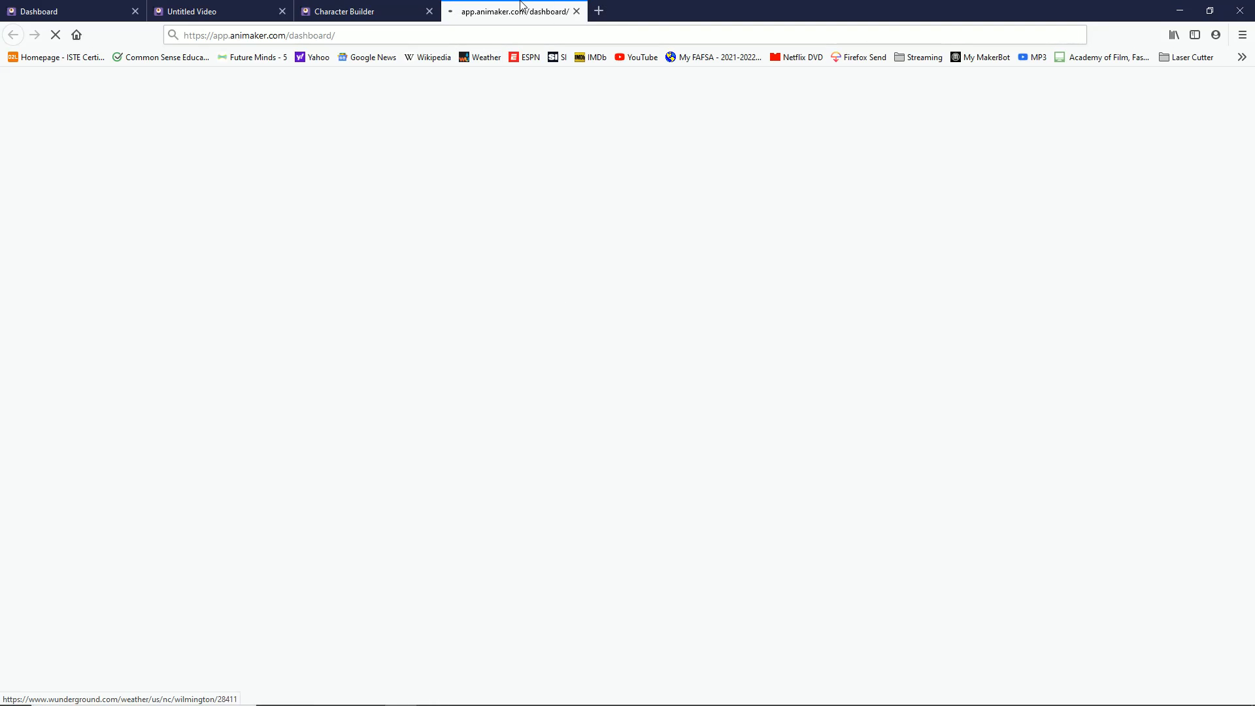
left_click(575, 12)
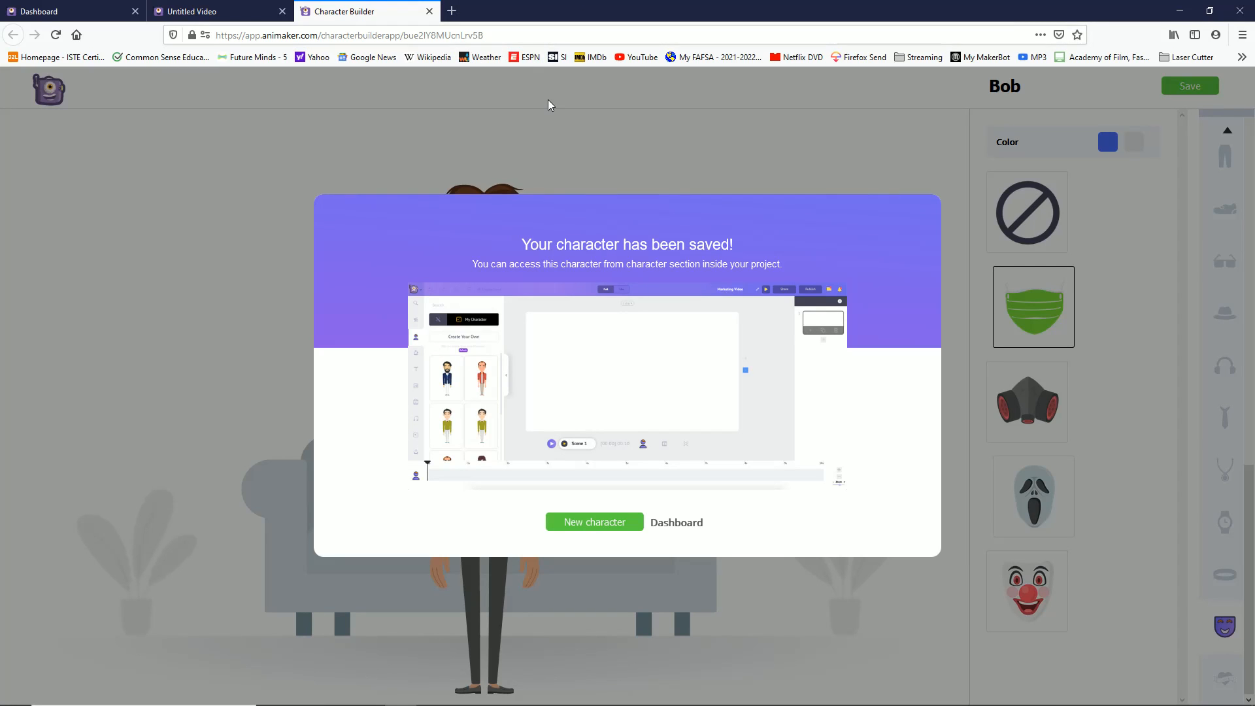
left_click(428, 11)
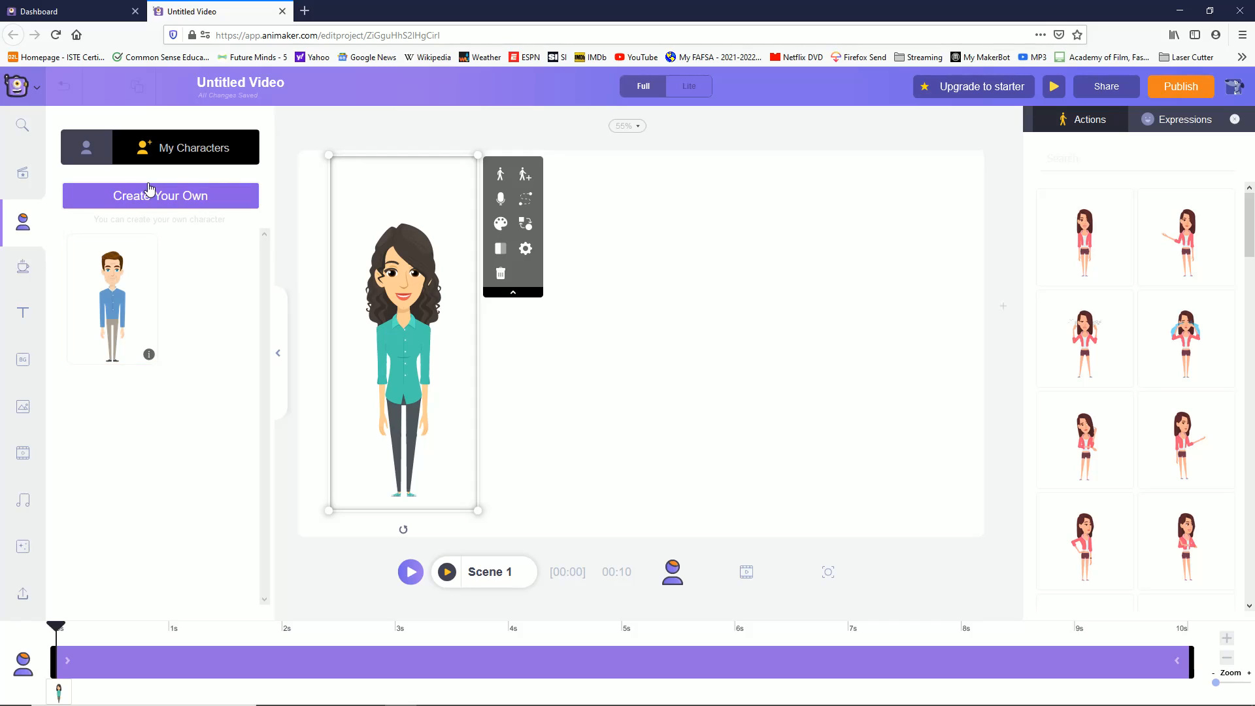
Step: Add the saved custom character with the blue mask to the right side of the scene, opposite the woman
left_click(89, 156)
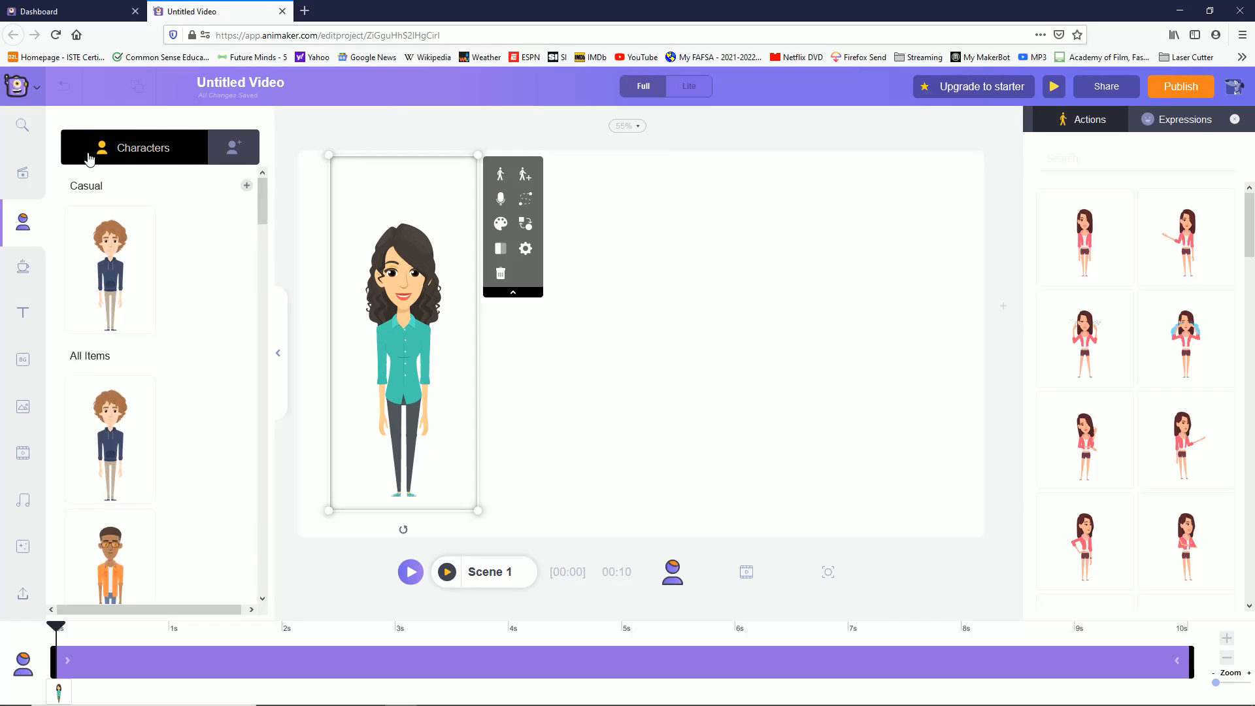
left_click(218, 150)
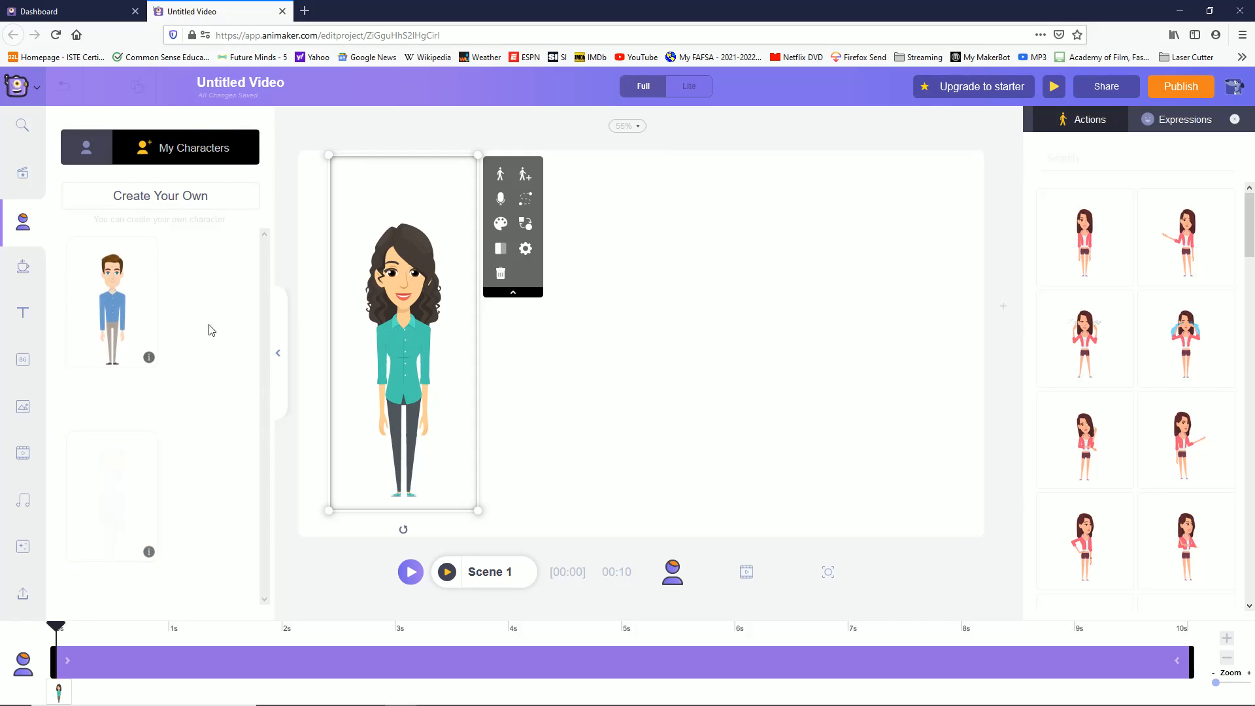
left_click_drag(111, 490, 811, 328)
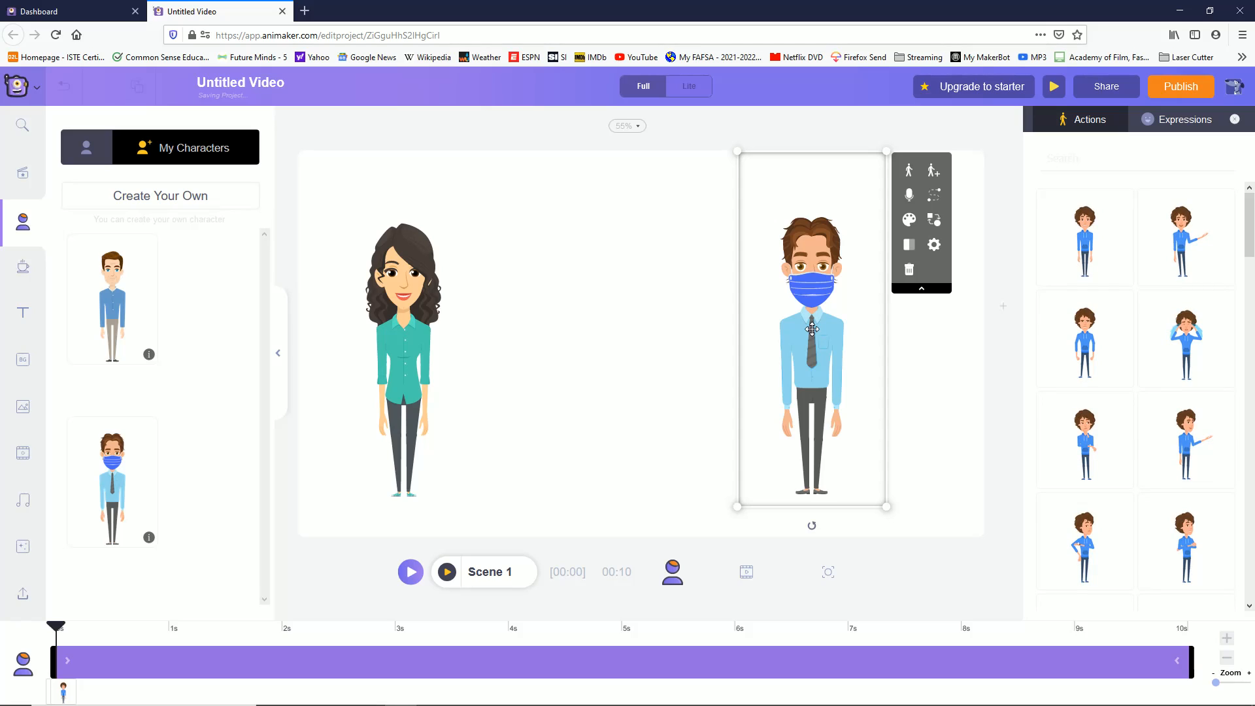
Step: Try the office cubicles background and then the office projector-screen background on the scene
left_click(22, 364)
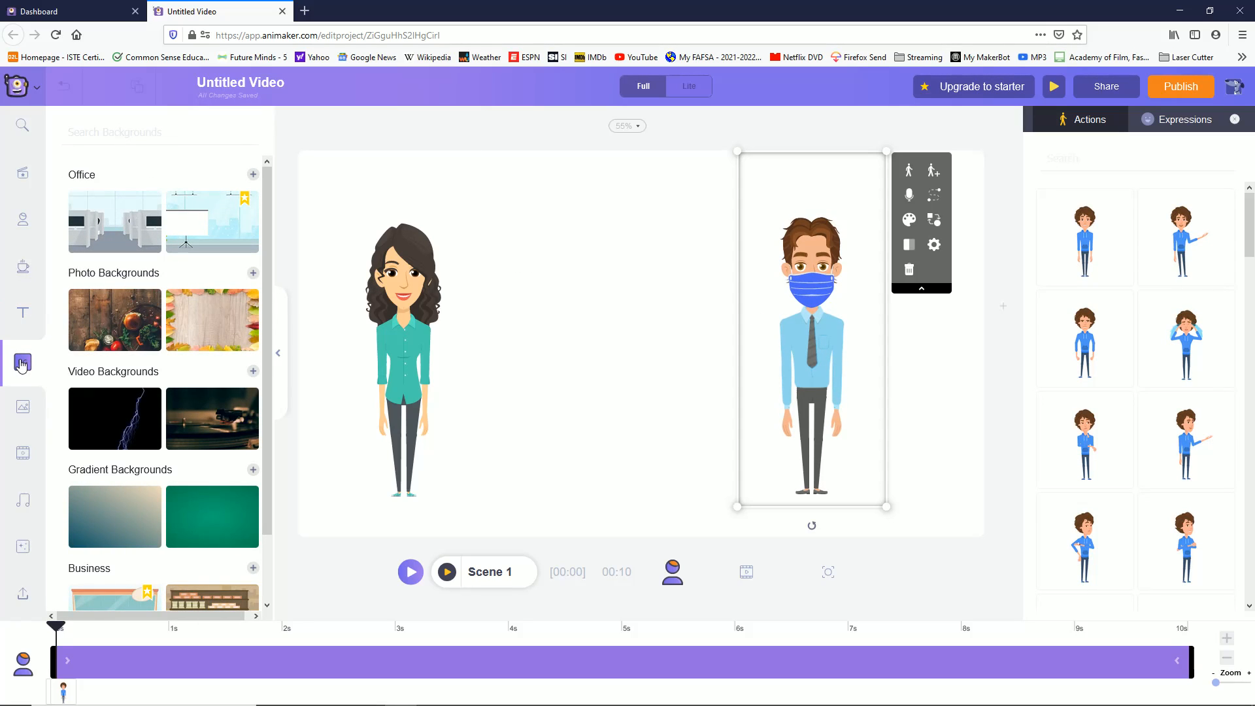
left_click(108, 241)
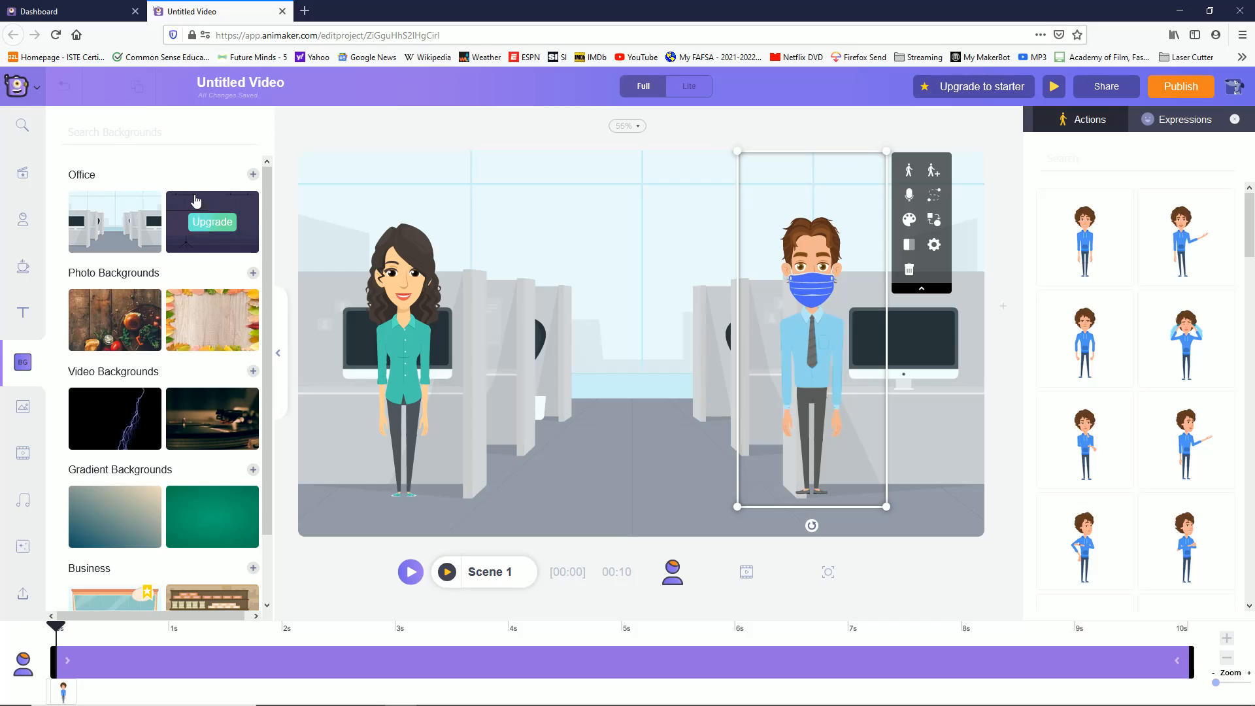
left_click(253, 176)
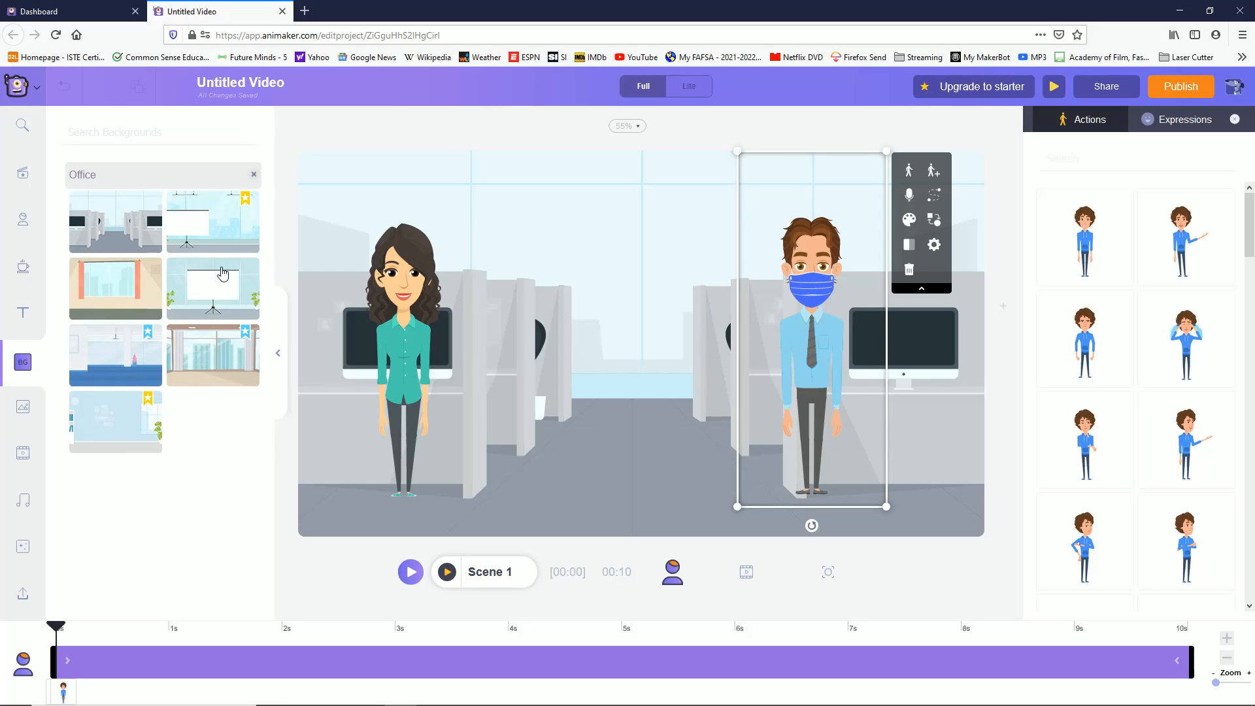
left_click(211, 298)
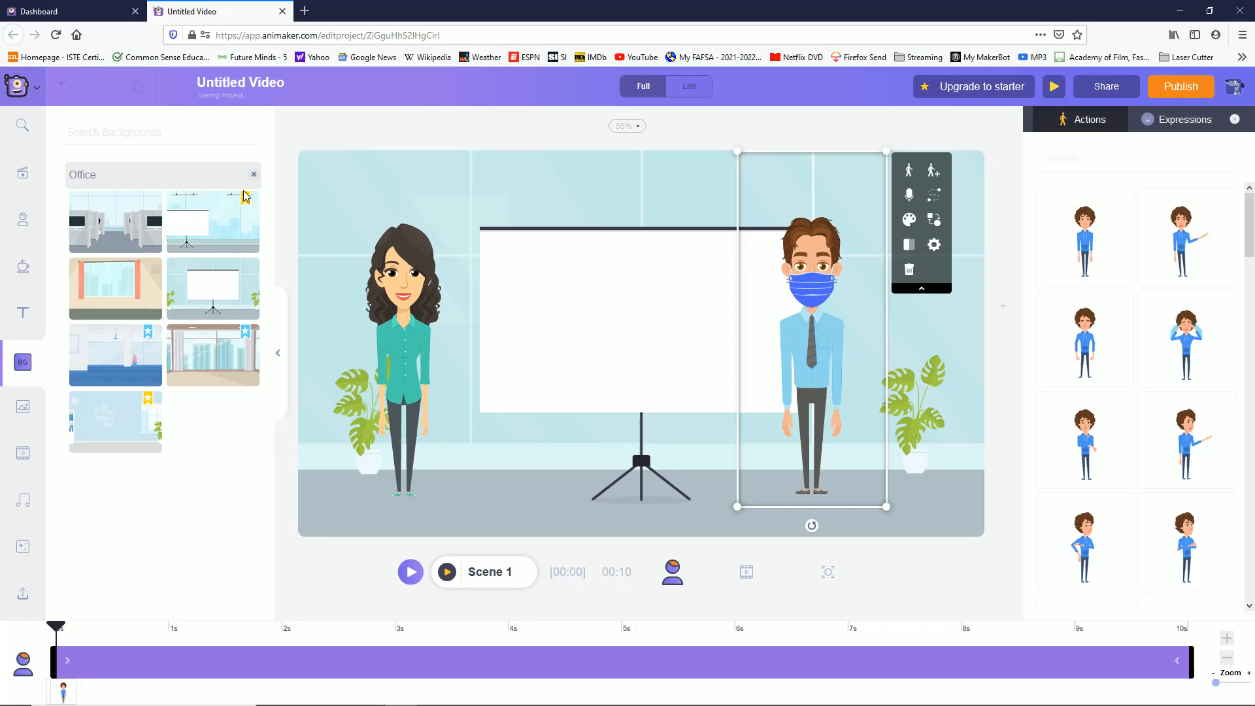
Step: Try the green gradient background and the lightning video background on the scene
left_click(253, 176)
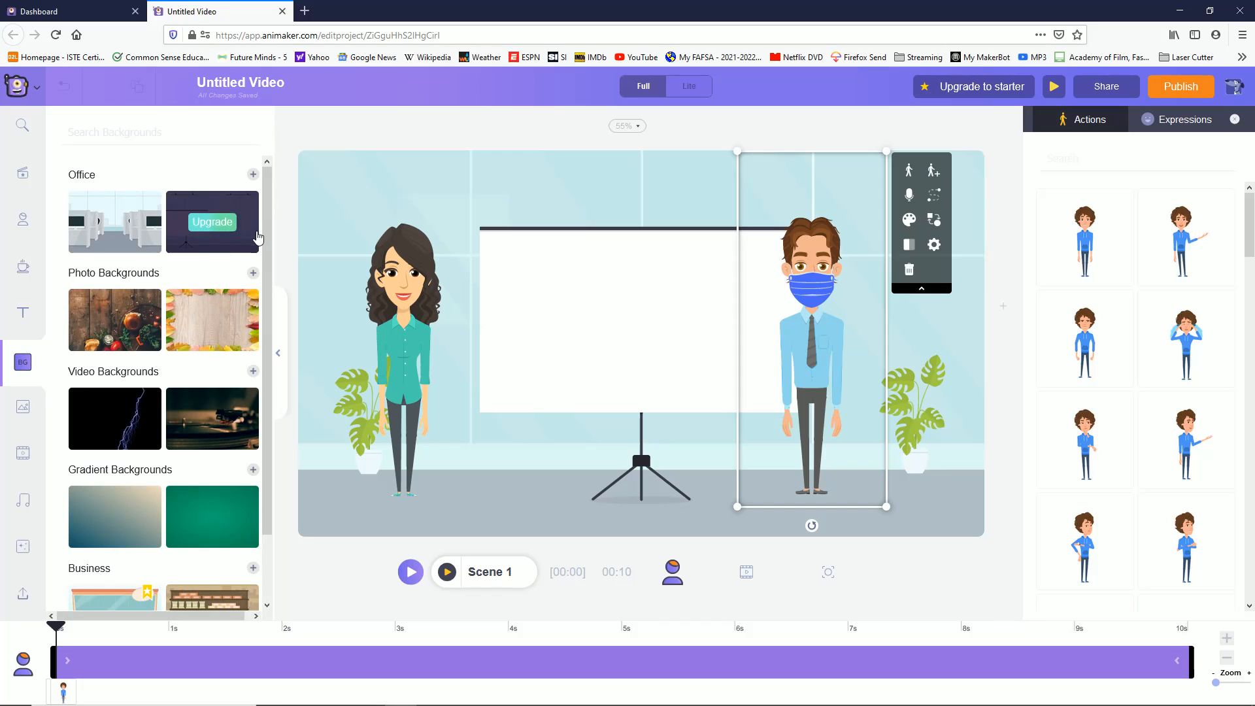
scroll(269, 338, "down", 2)
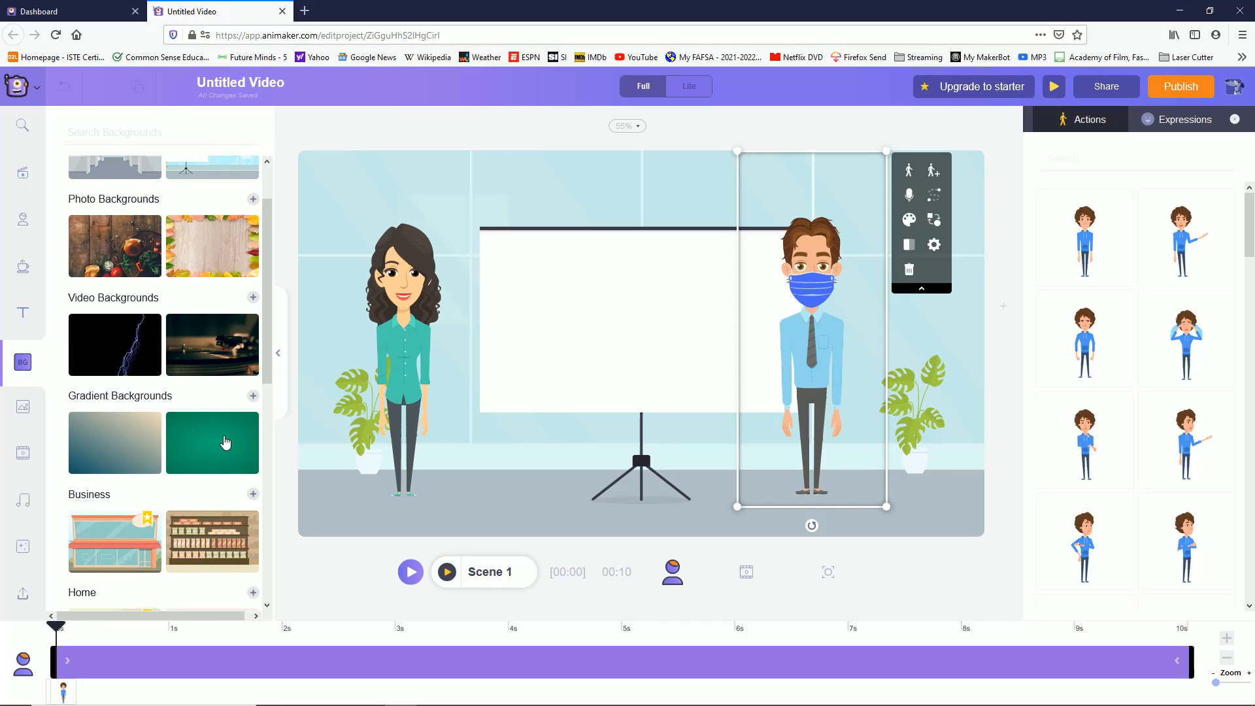
left_click_drag(226, 443, 329, 414)
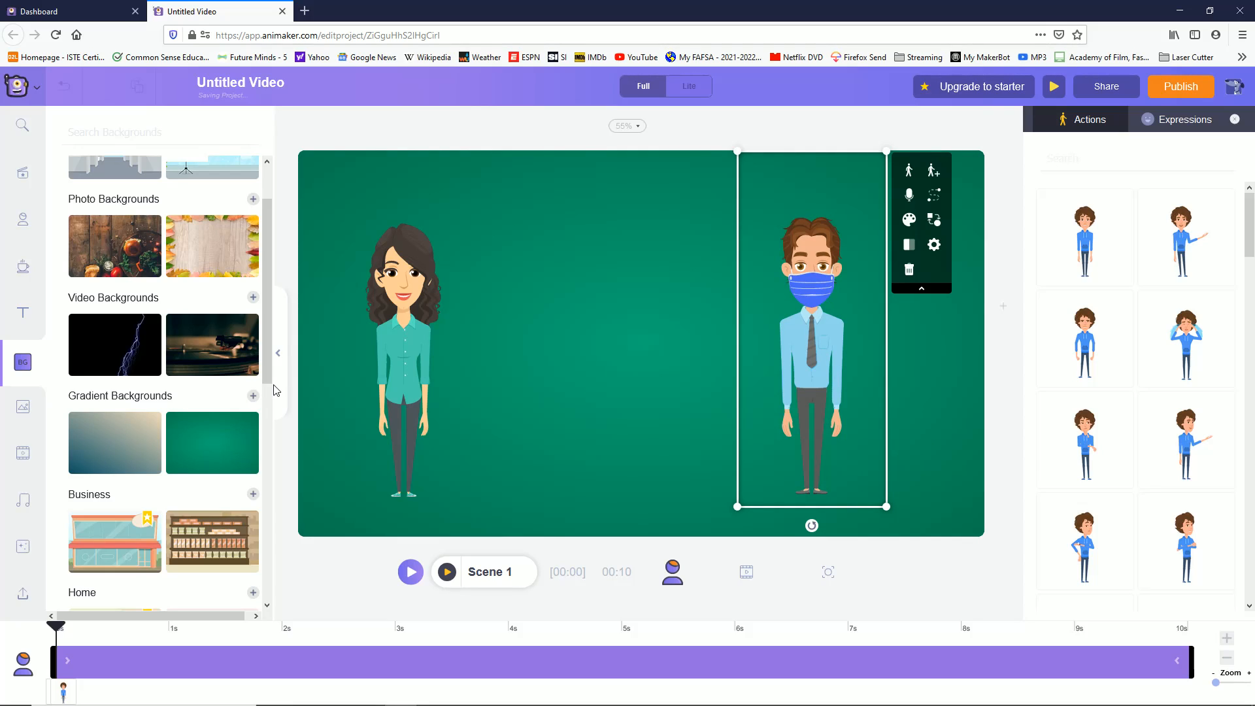
left_click(156, 356)
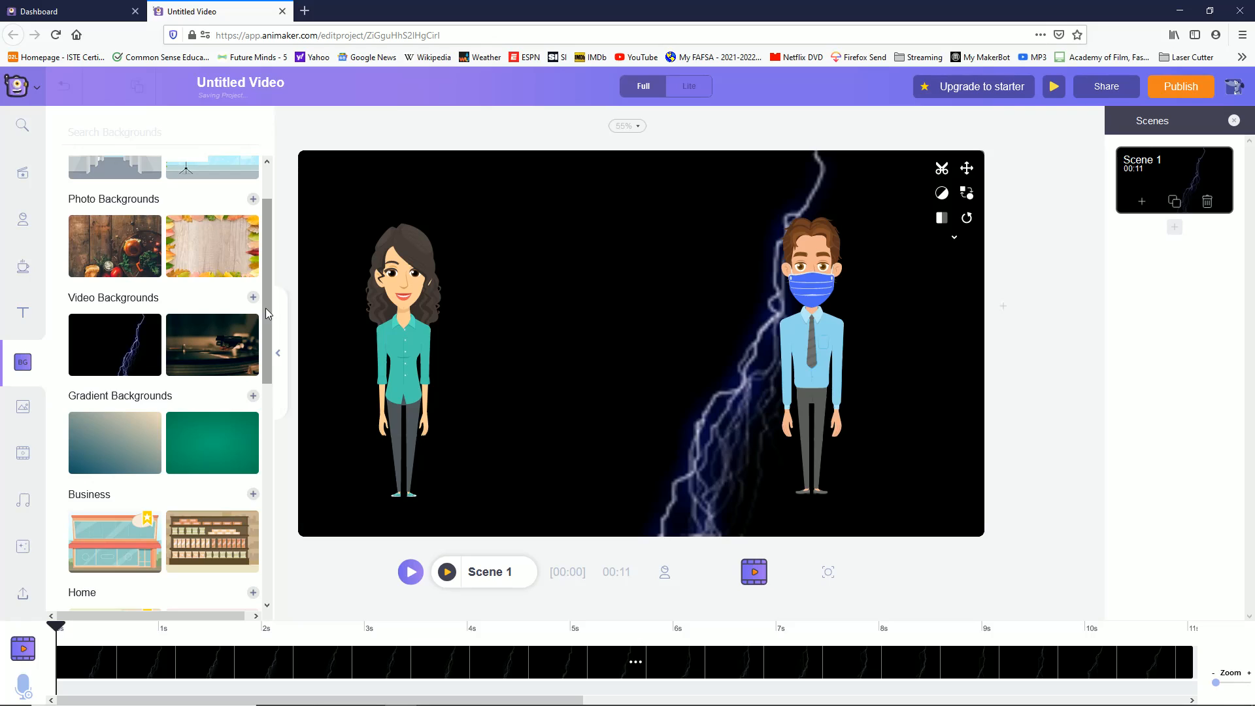
Step: Apply the office cubicles background and move the woman and the masked man side by side into the centre aisle
left_click_drag(266, 307, 266, 277)
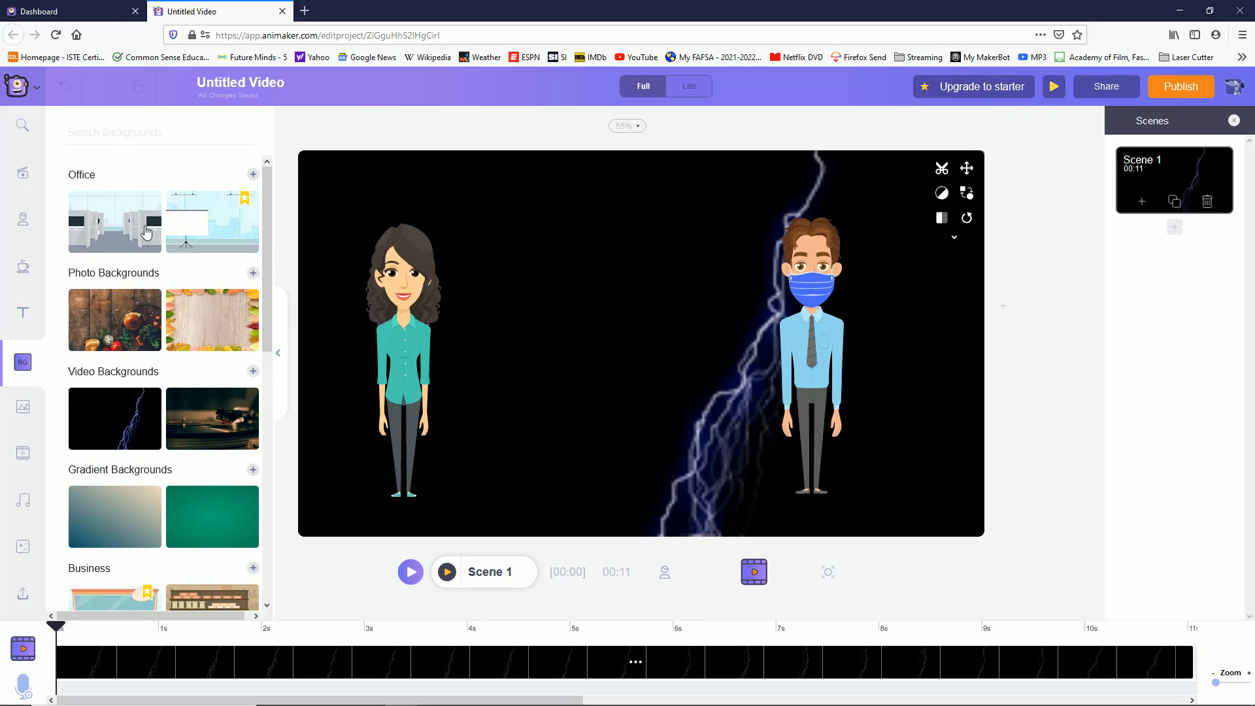
left_click(124, 229)
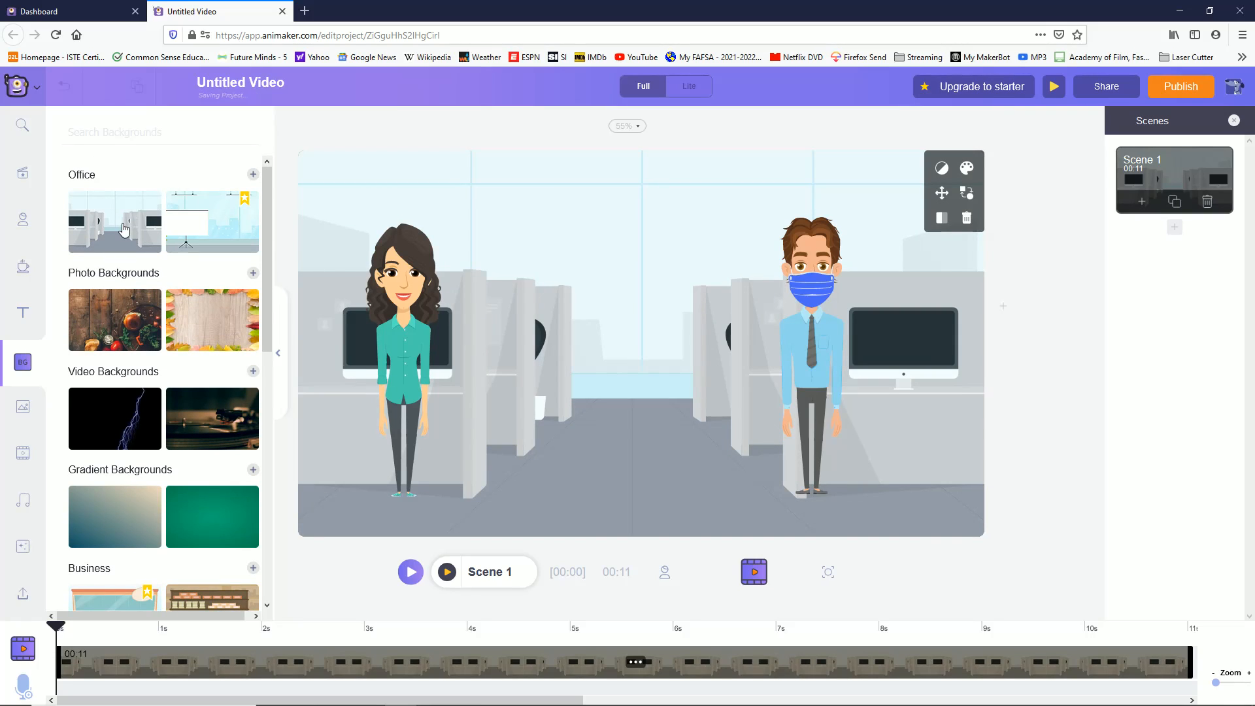
left_click_drag(790, 378, 613, 372)
left_click_drag(418, 359, 576, 378)
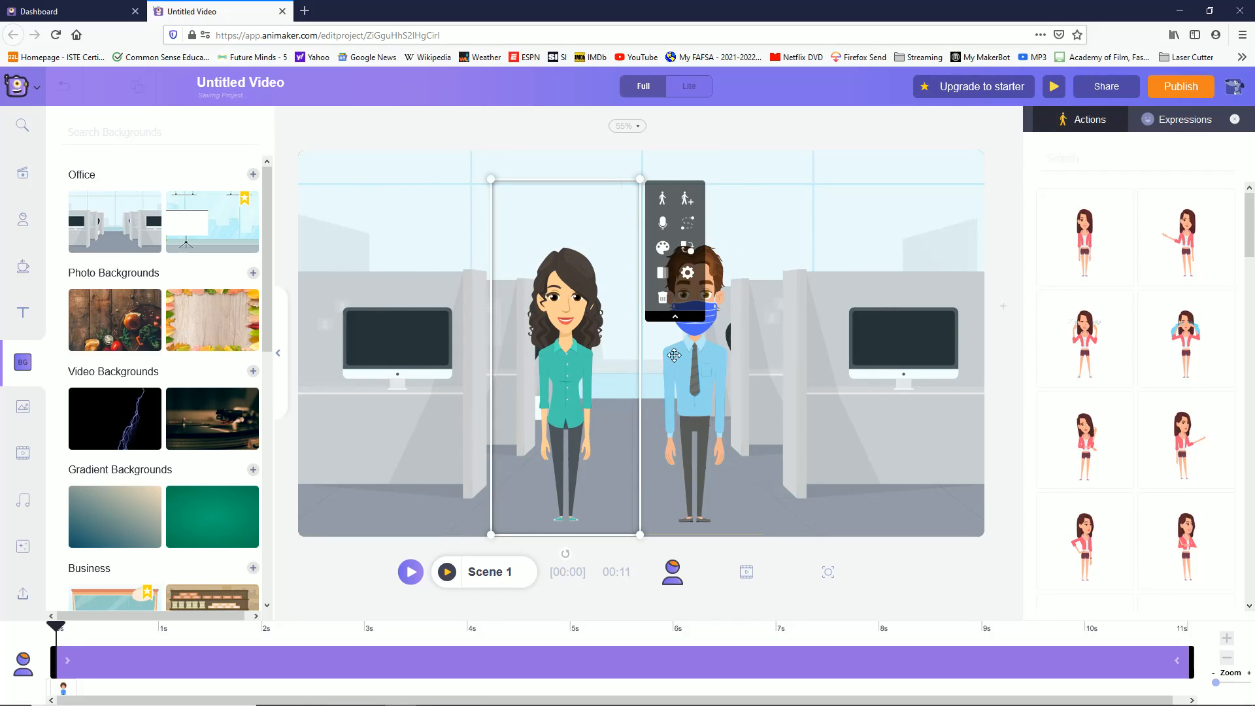
Step: Replace the masked man with the curly-haired casual man in the navy hoodie, standing right of the woman, and shift her slightly up and left
left_click(701, 364)
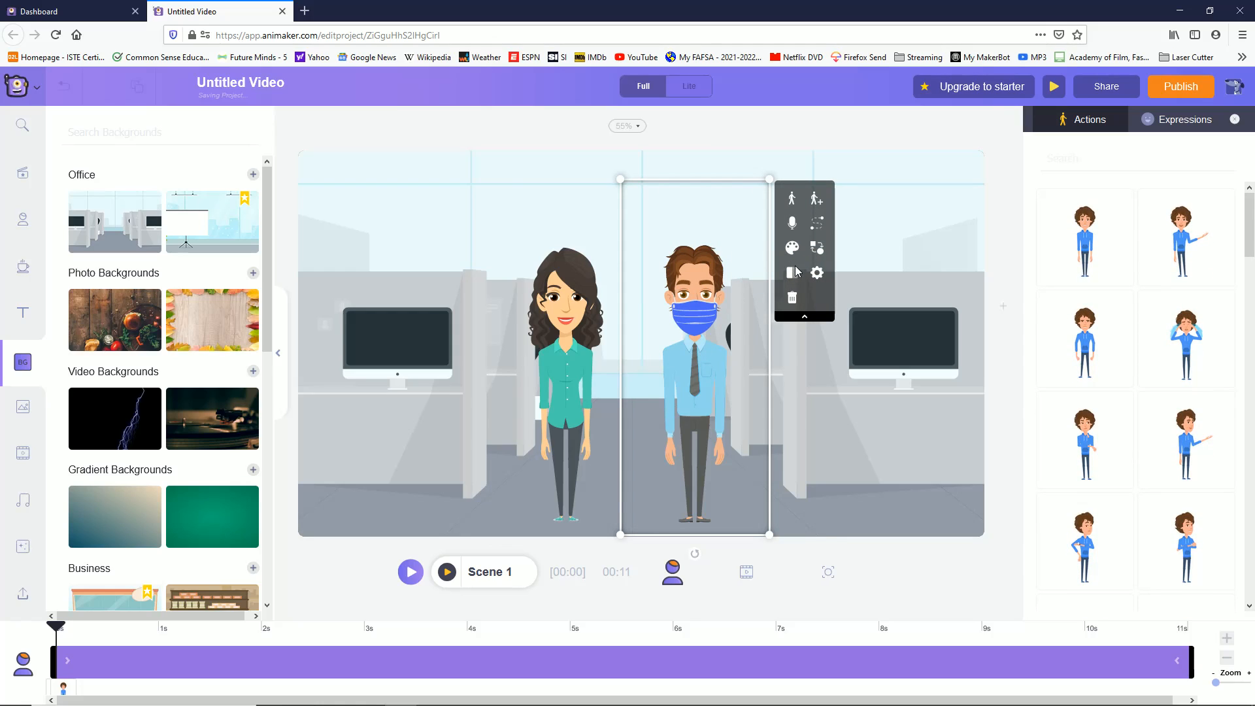
left_click(792, 297)
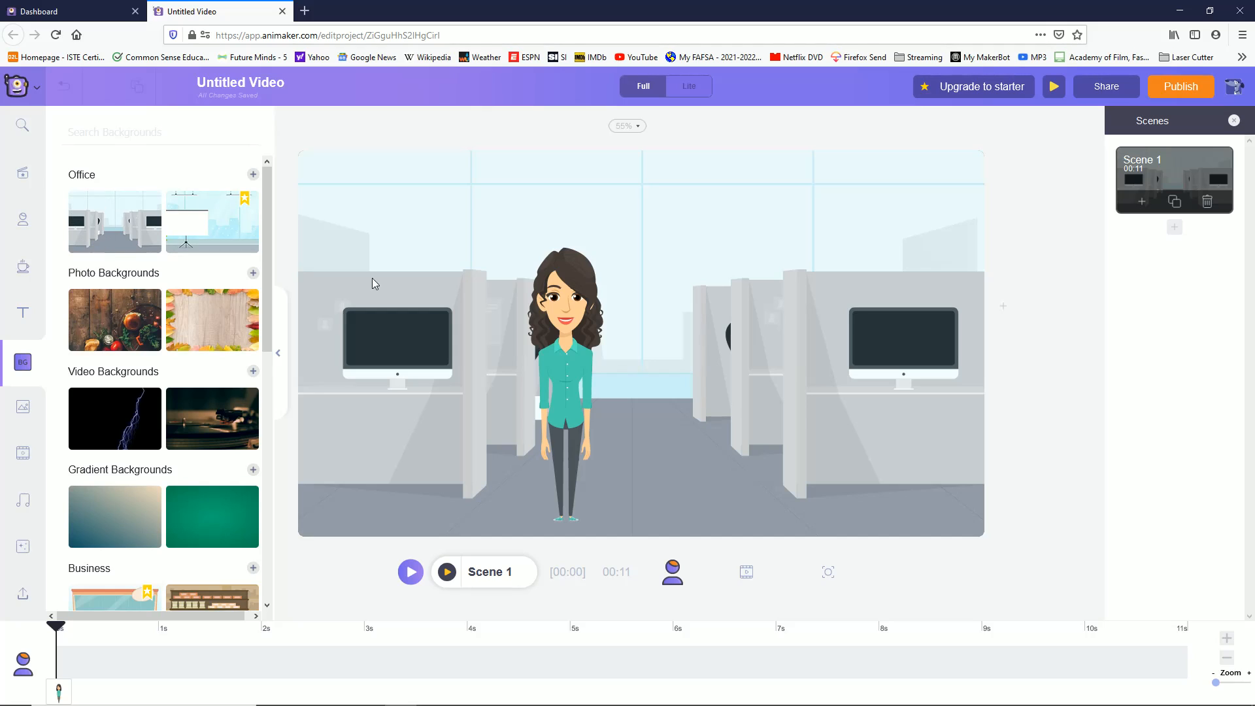
left_click(557, 355)
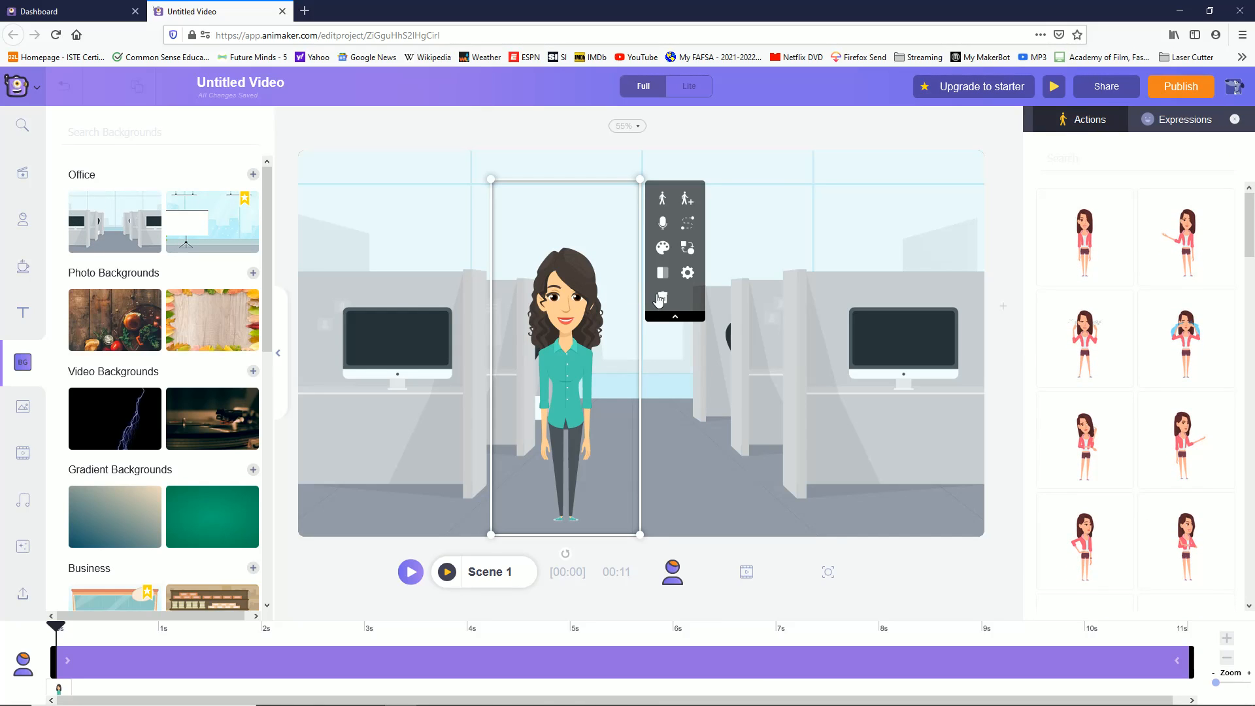
left_click(23, 221)
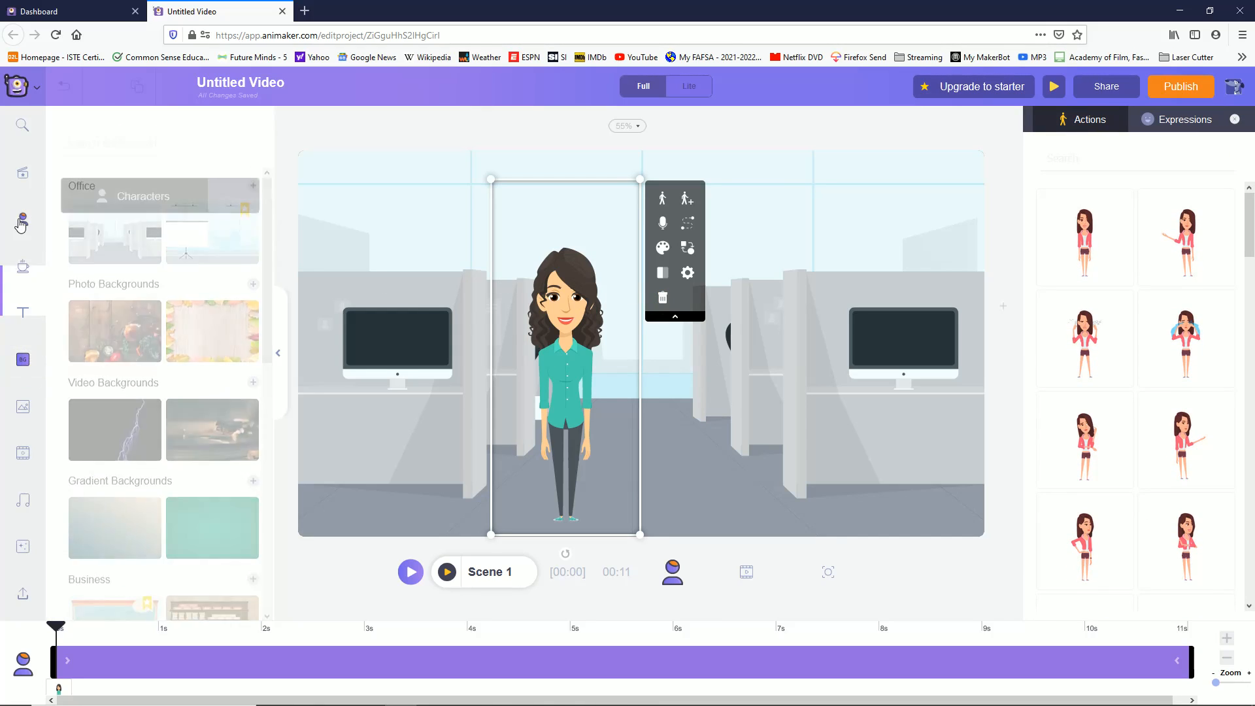
left_click_drag(111, 271, 800, 353)
left_click(800, 353)
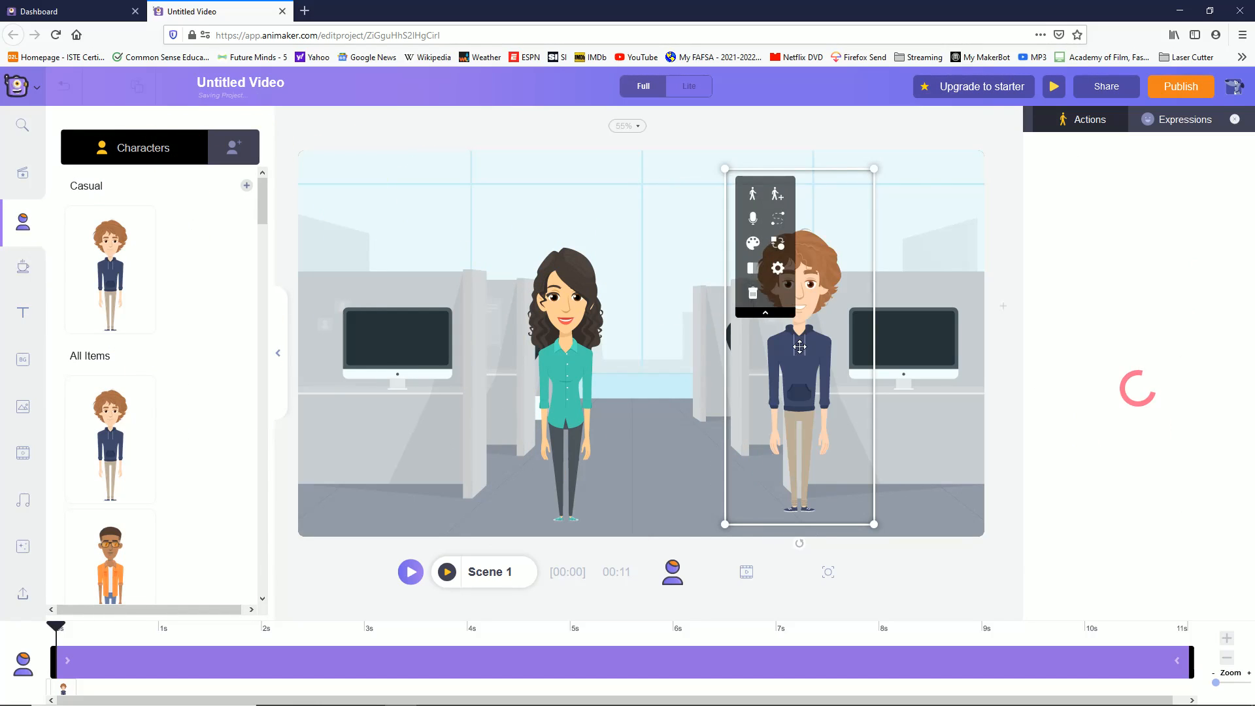
left_click(577, 348)
left_click_drag(578, 348, 564, 338)
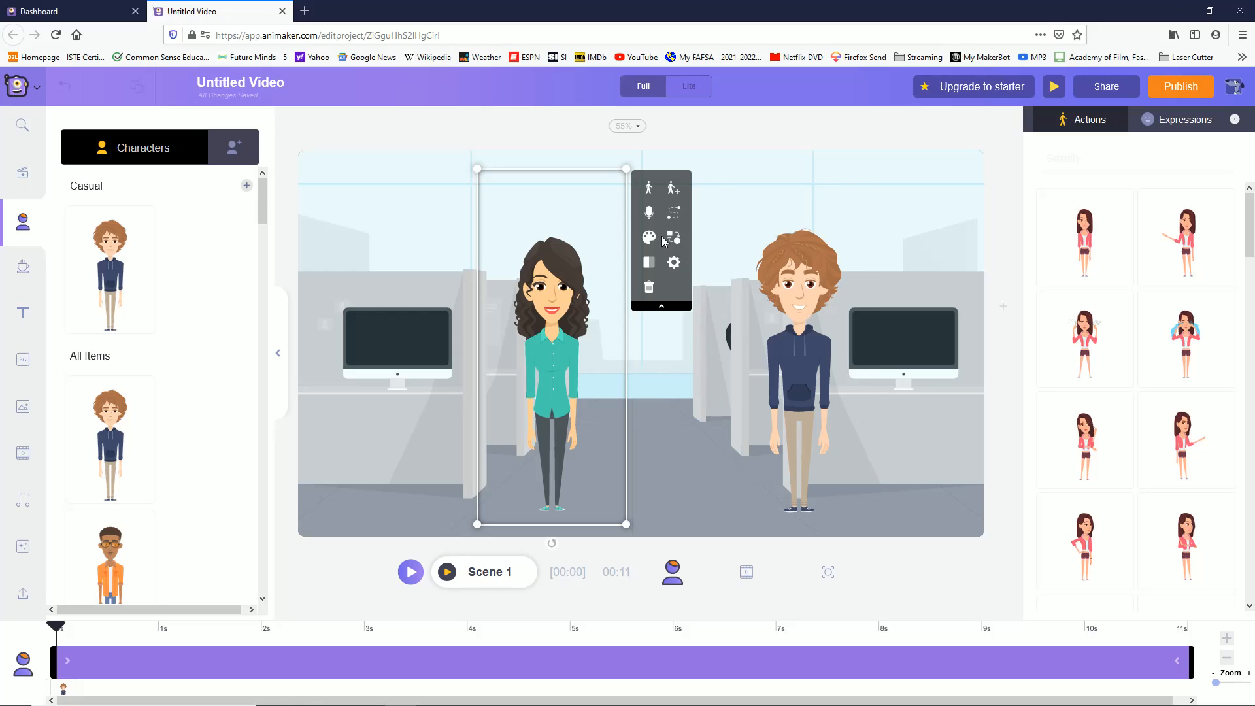
Step: Open the woman's voice-over options and view the voice recording dialog without recording
left_click(649, 216)
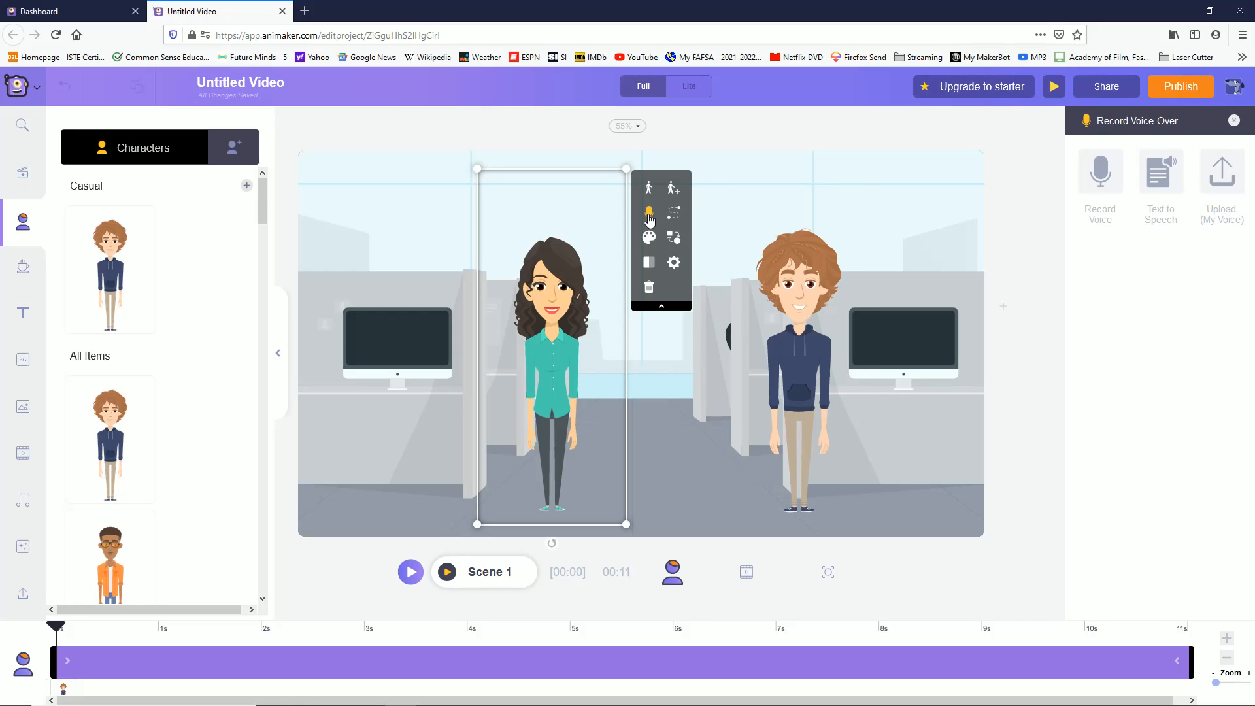
left_click(1101, 188)
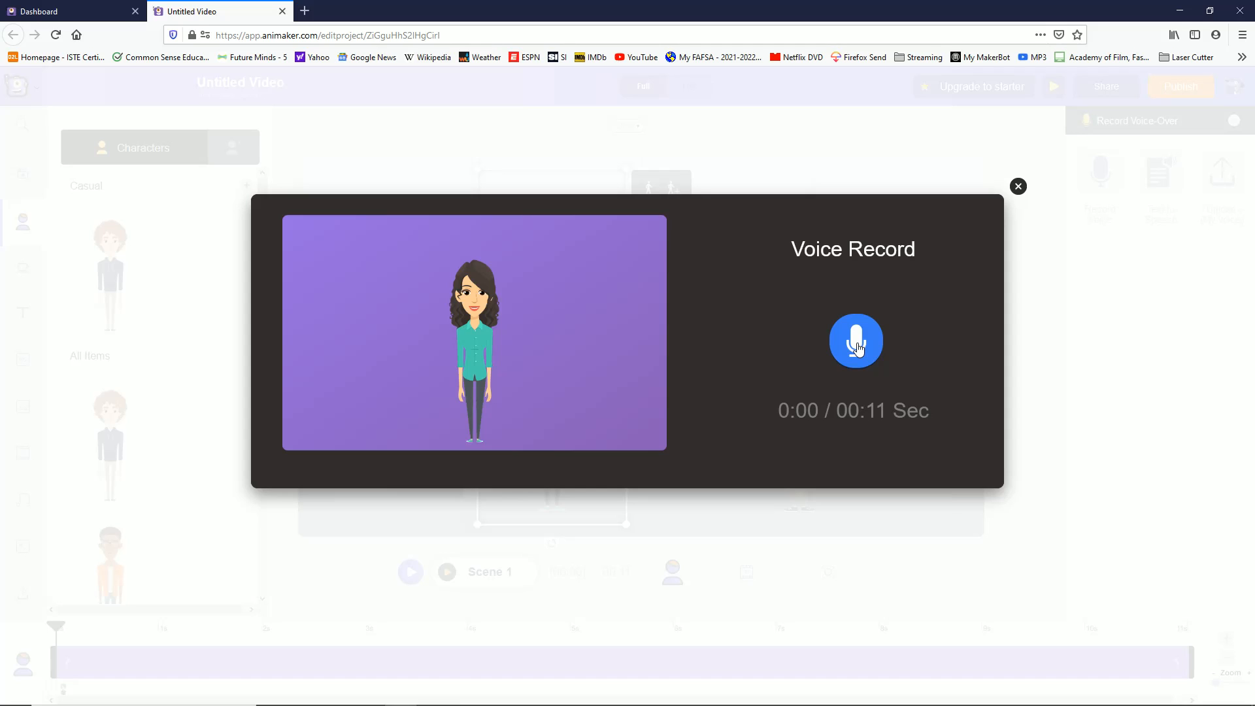
left_click(1017, 188)
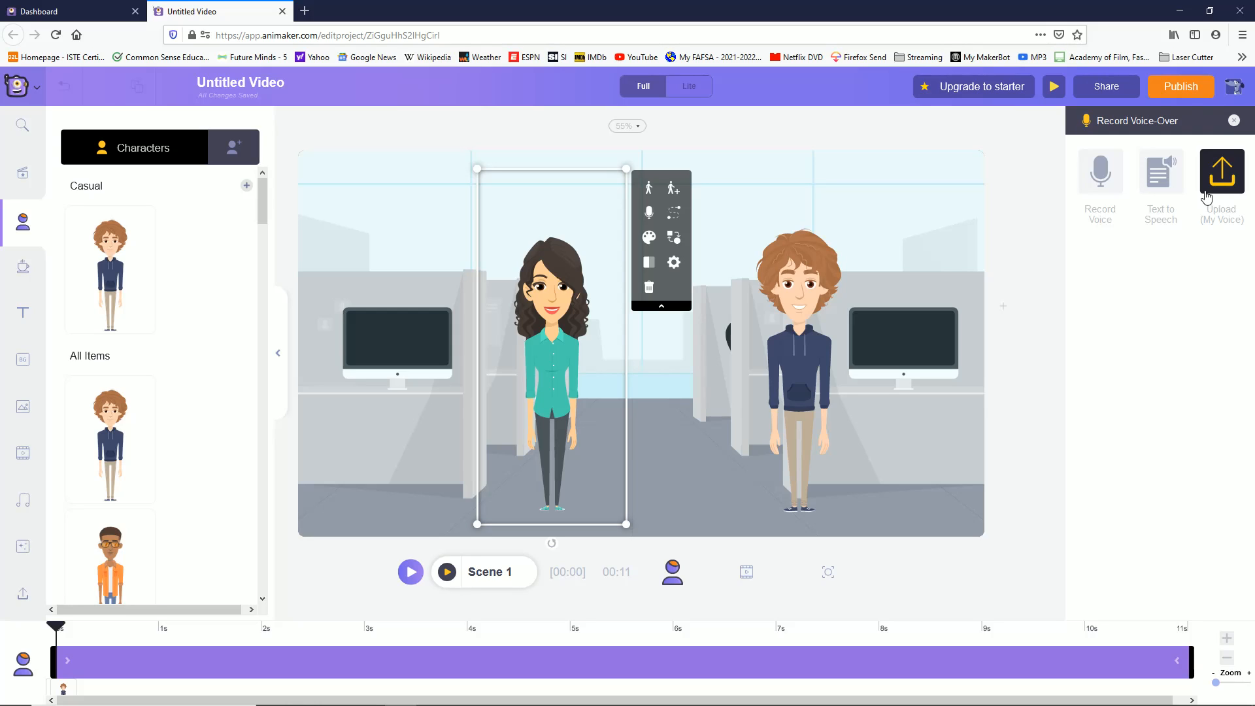
Step: Start a text-to-speech voice-over for the woman reading "Hello, My name is" followed by a female first name
left_click(1163, 180)
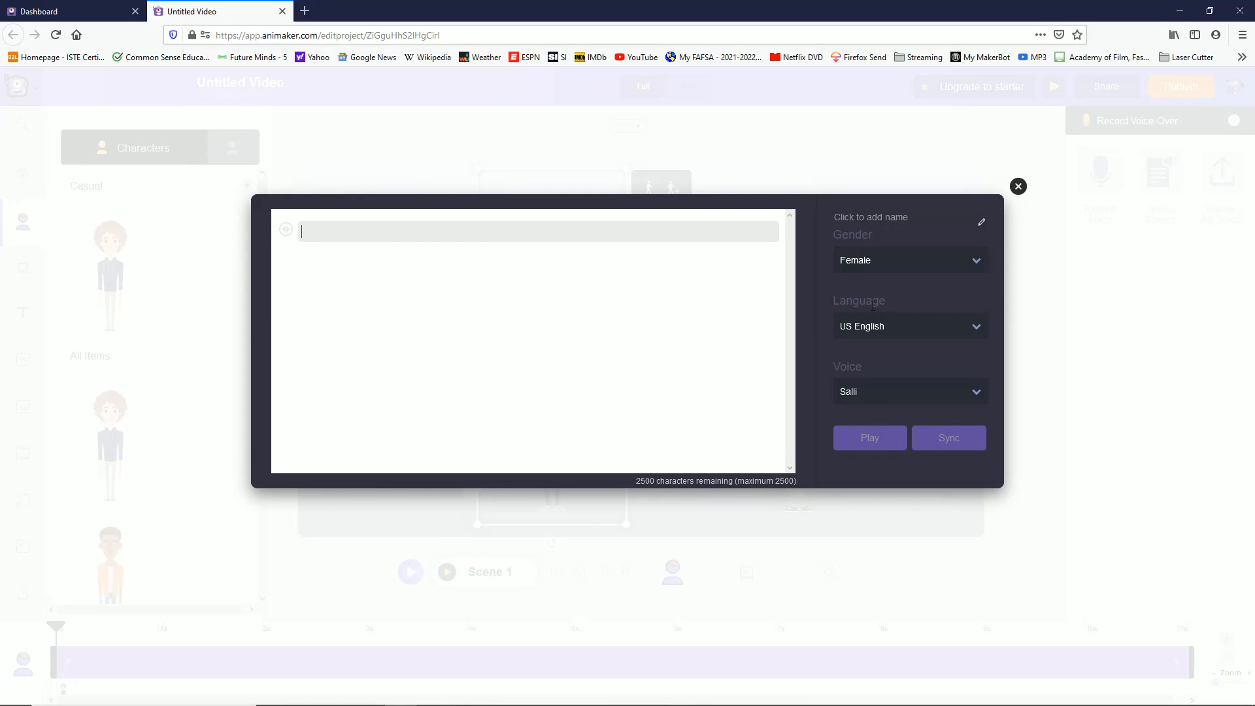
type("Hello, My nam")
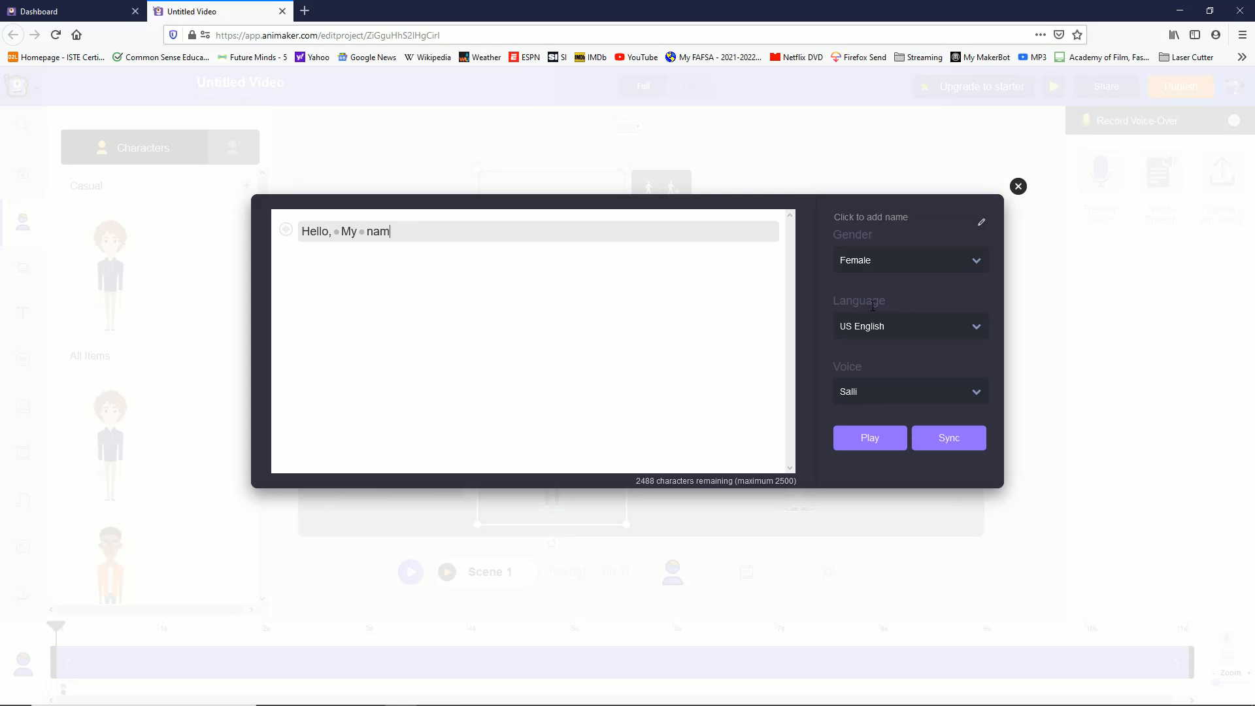
type("e is Bob")
type("nny")
Step: Review the gender, language and voice options, keeping Female and US English, and preview the generated speech
left_click(894, 275)
left_click(890, 269)
left_click(885, 336)
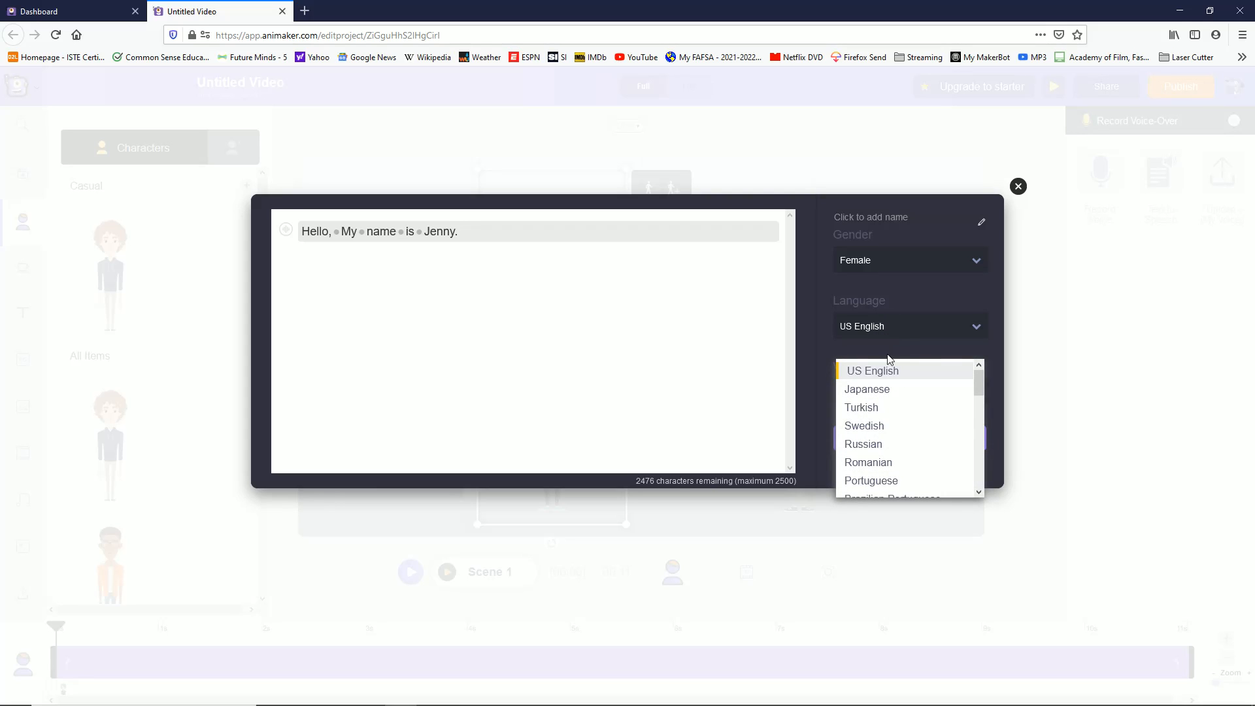
left_click(888, 370)
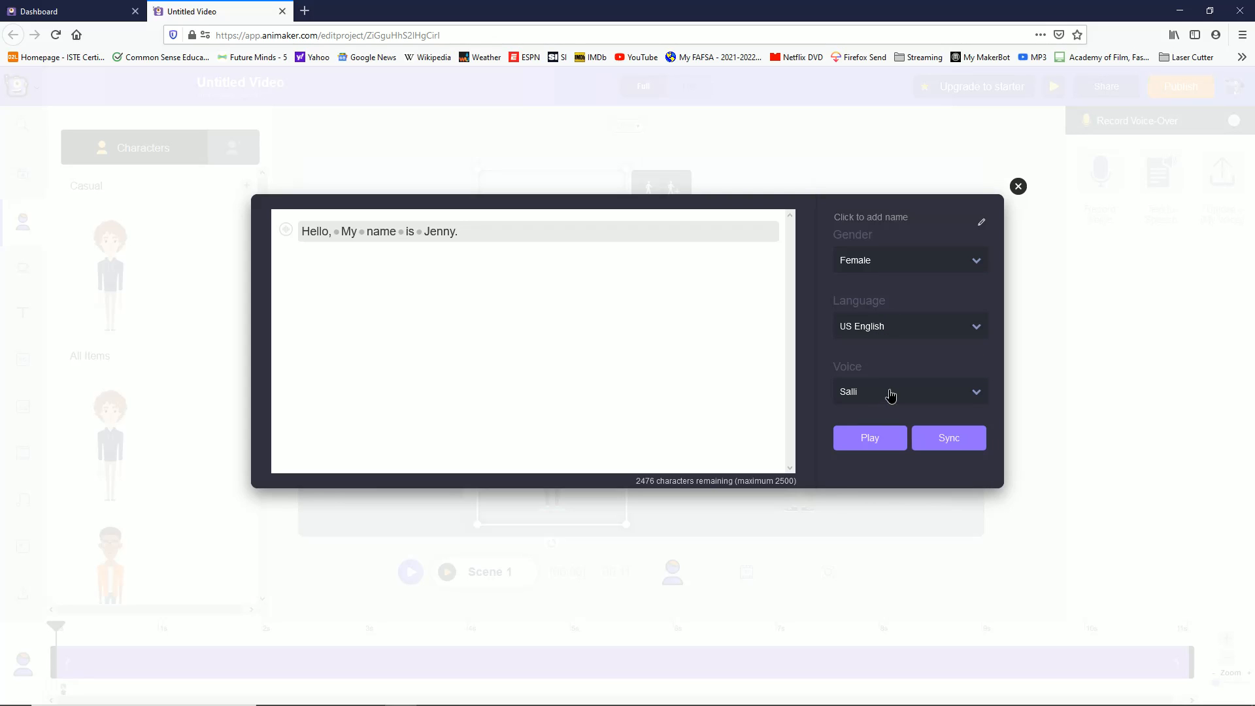
left_click(890, 394)
left_click(902, 367)
key("XF86AudioRaiseVolume")
left_click(870, 440)
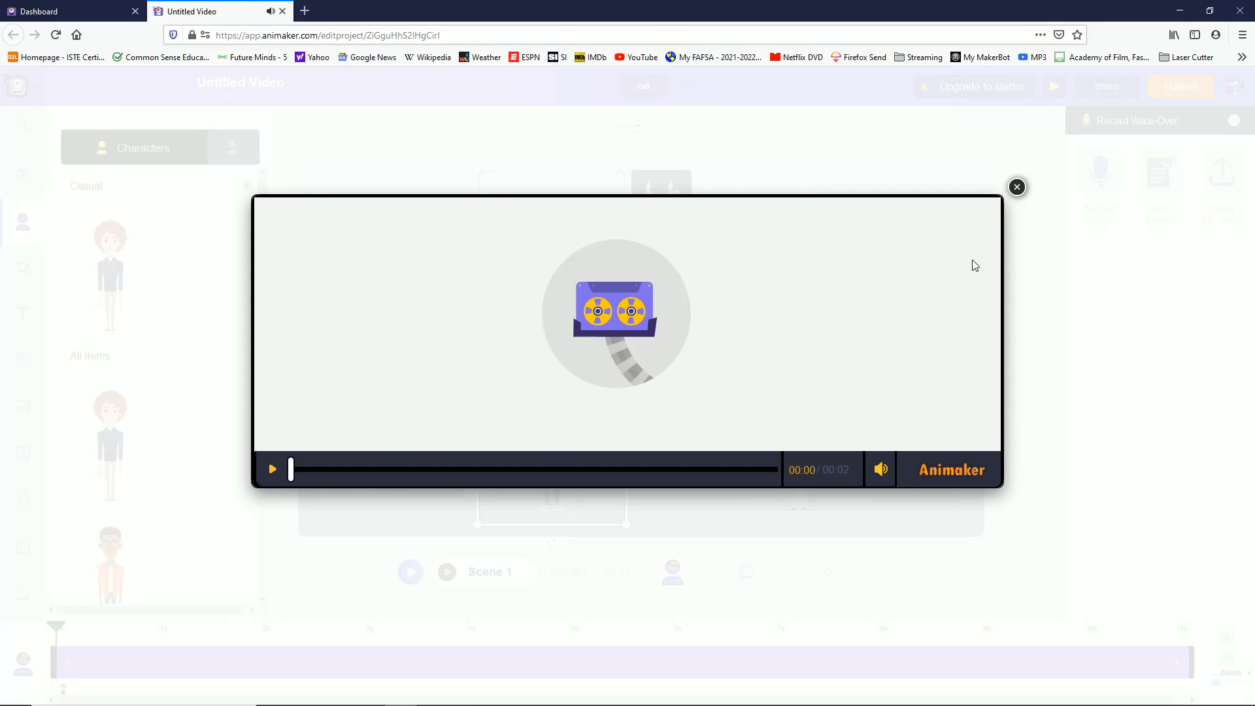
Step: Try the Kimberly voice for the woman's line and preview the generated speech
left_click(1017, 187)
left_click(919, 390)
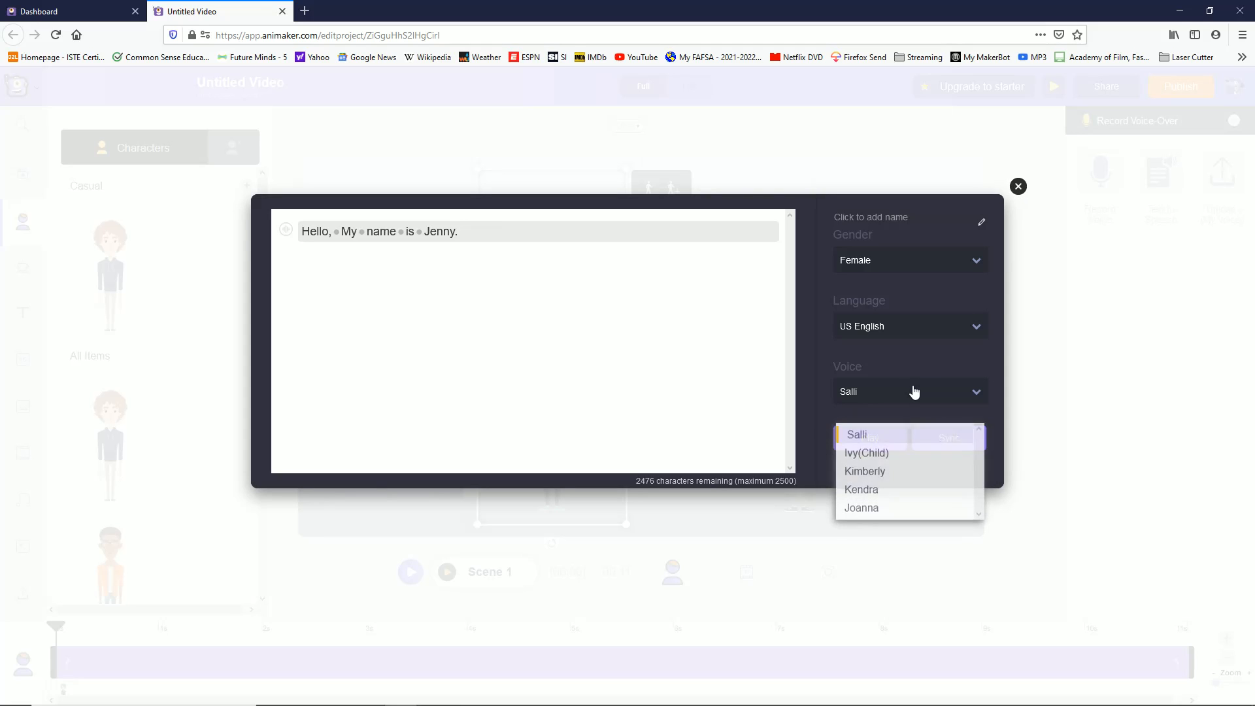
left_click(885, 473)
left_click(876, 441)
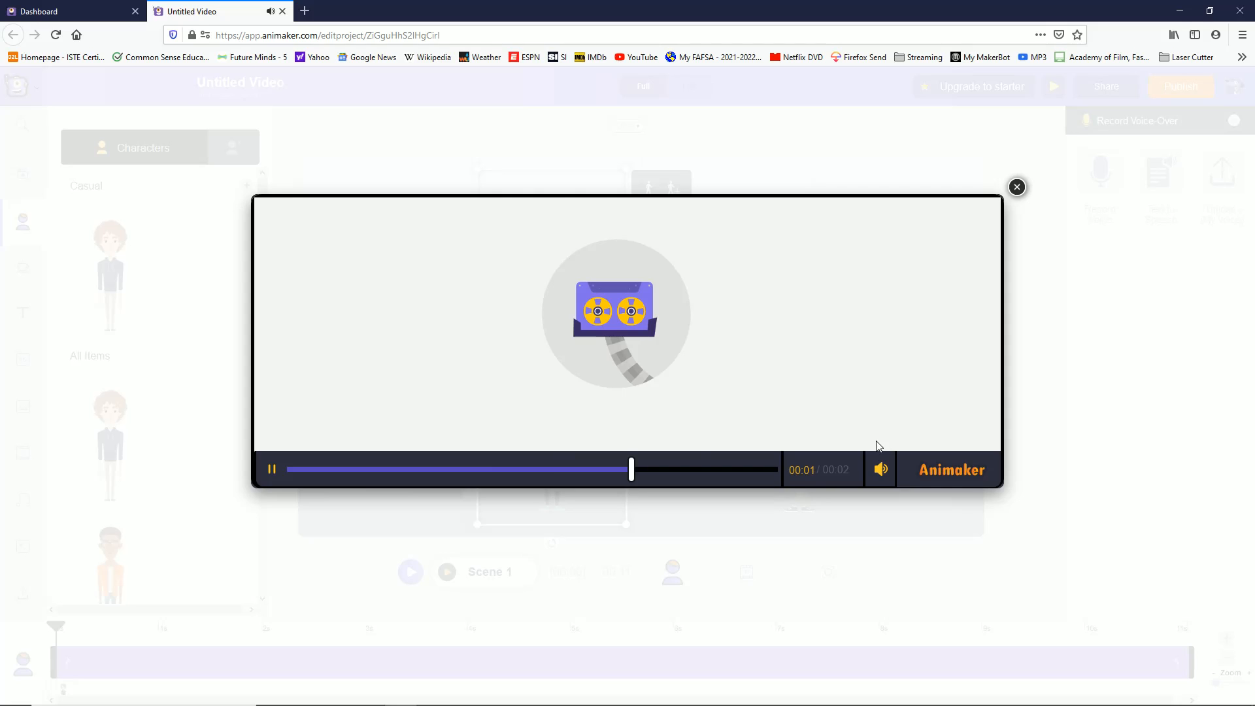
left_click(1018, 191)
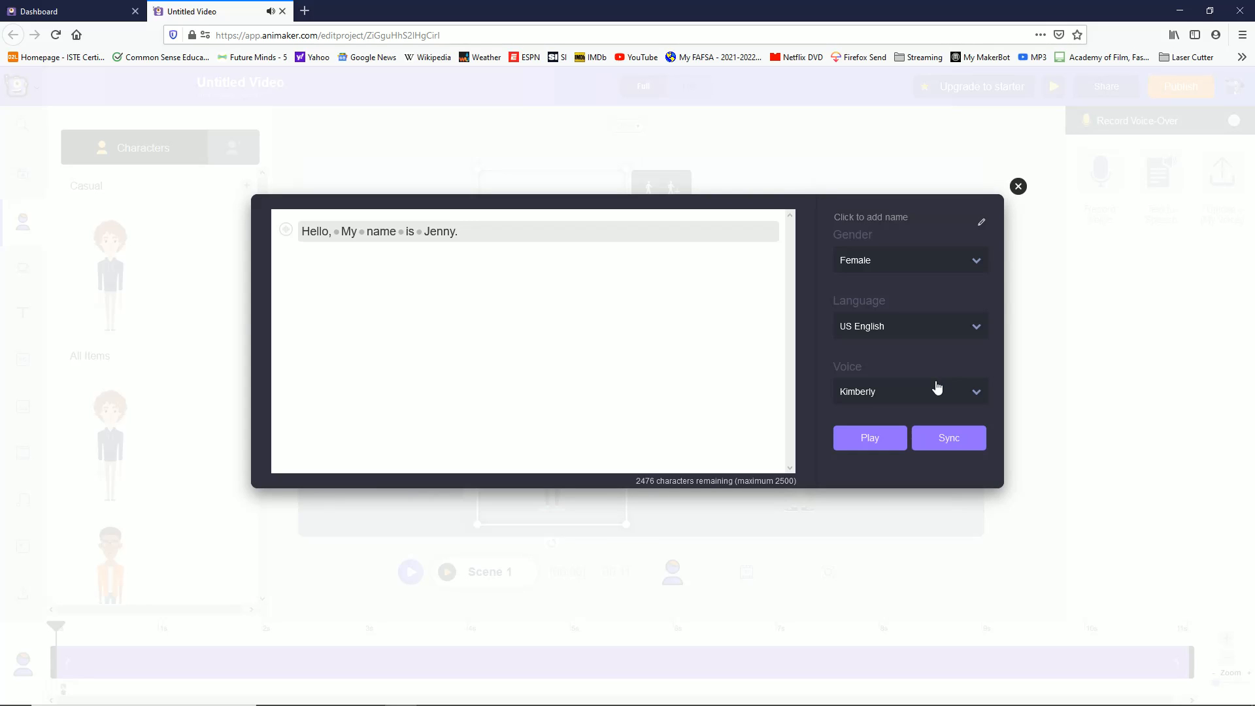
Step: Set the woman's voice to Salli, sync the voice-over to her, and play the scene to check it
left_click(909, 399)
left_click(878, 436)
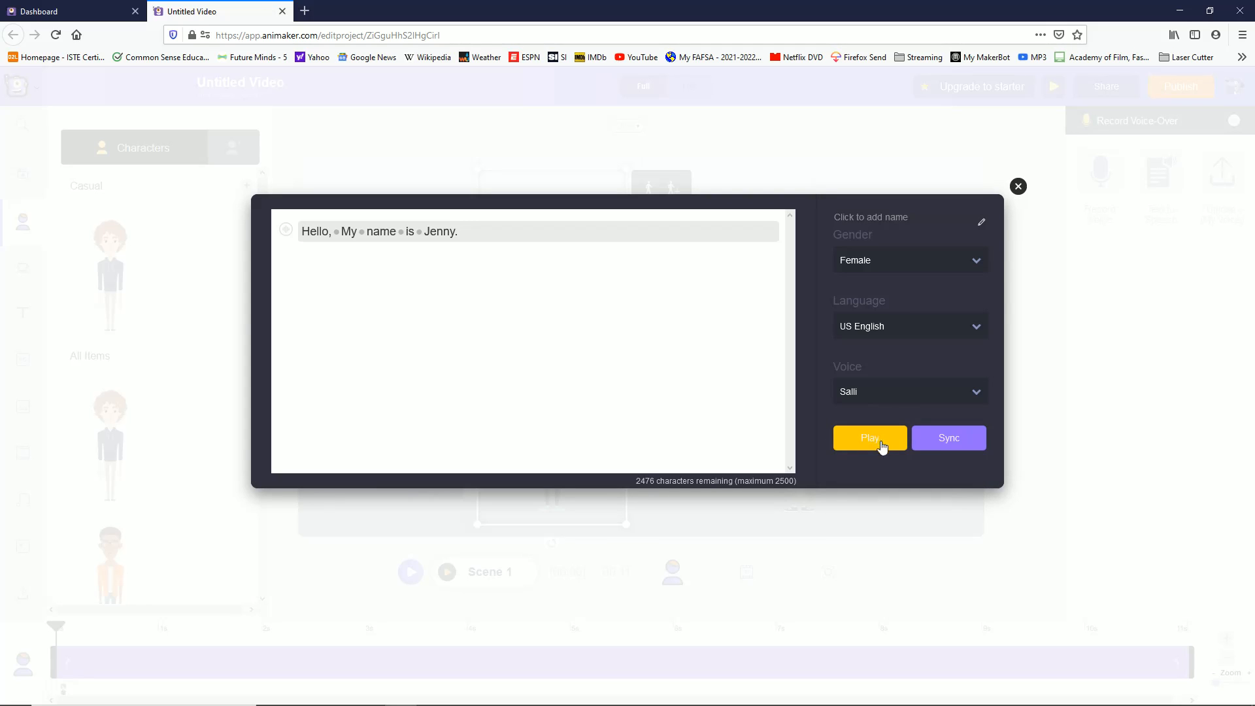
left_click(949, 443)
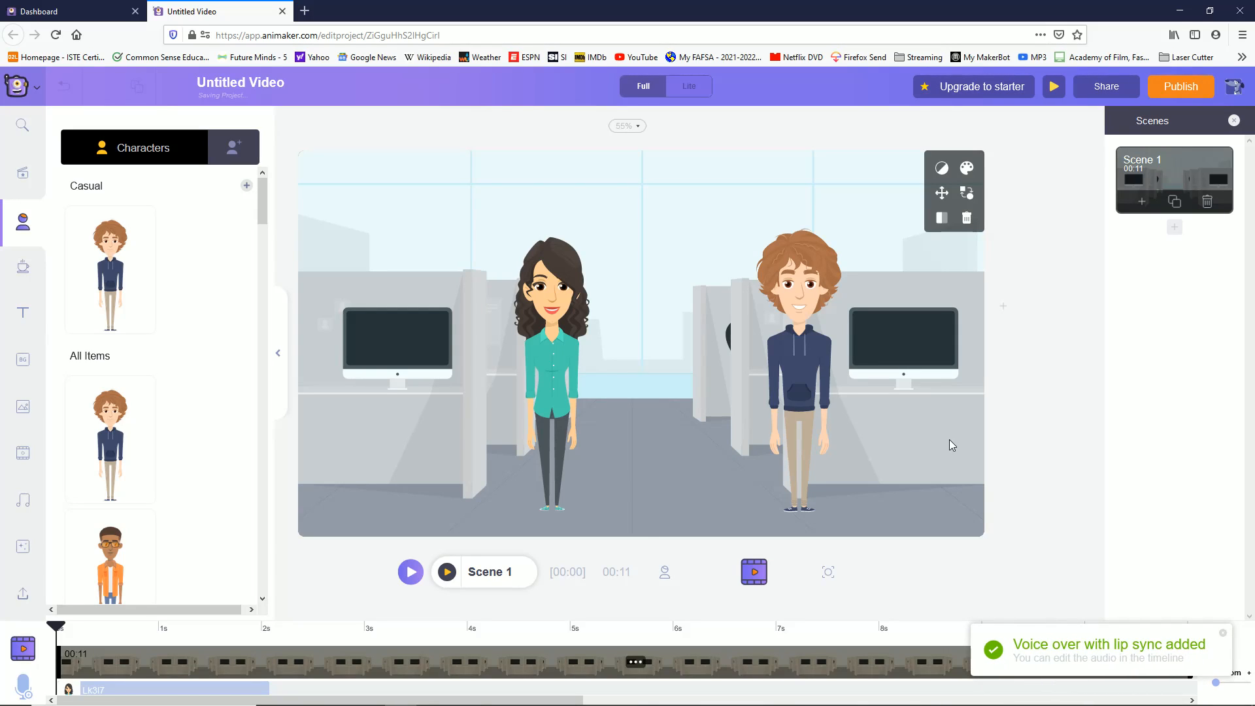
left_click(409, 578)
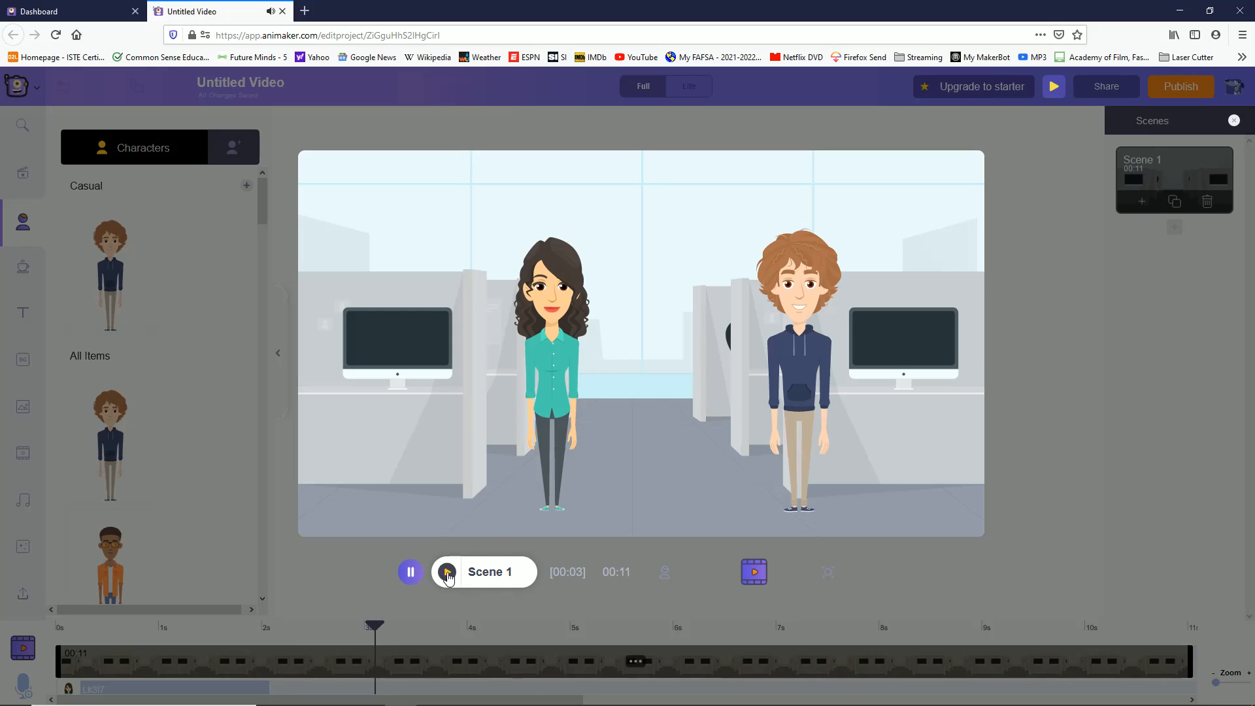
left_click(411, 573)
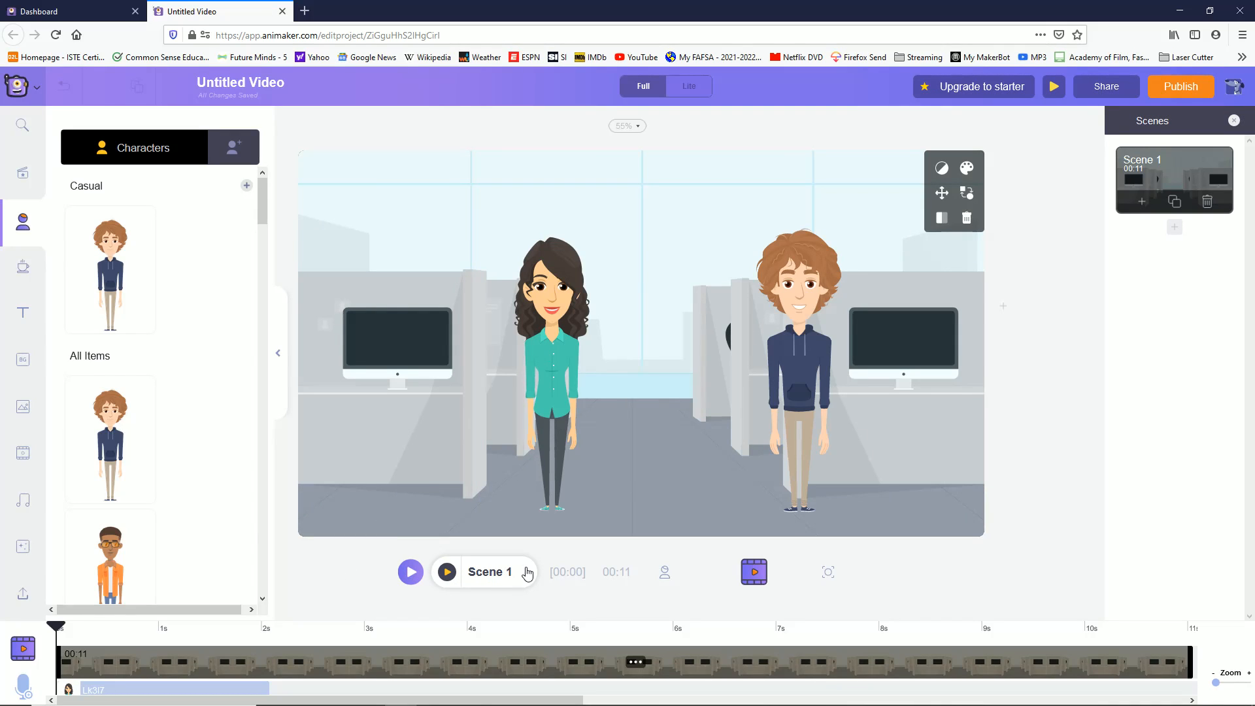
Step: Edit the woman's voice-over, adding more text after the introduction, and sync it again
left_click(194, 690)
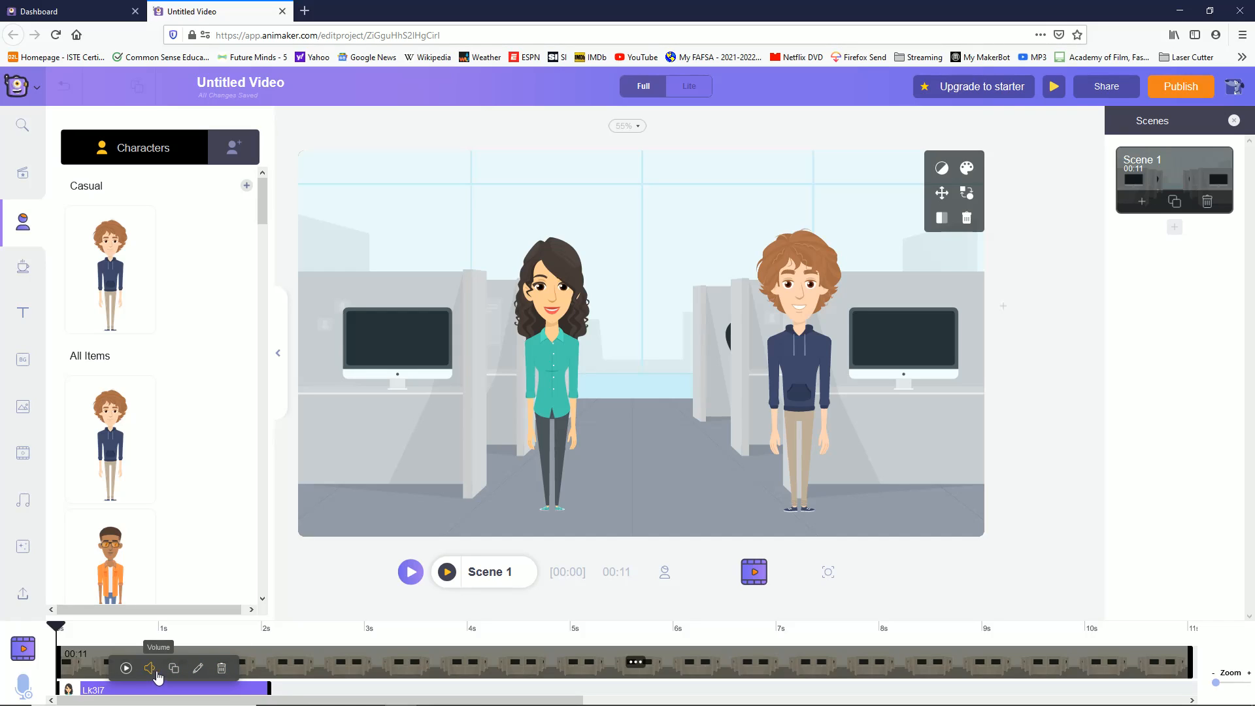
left_click(198, 668)
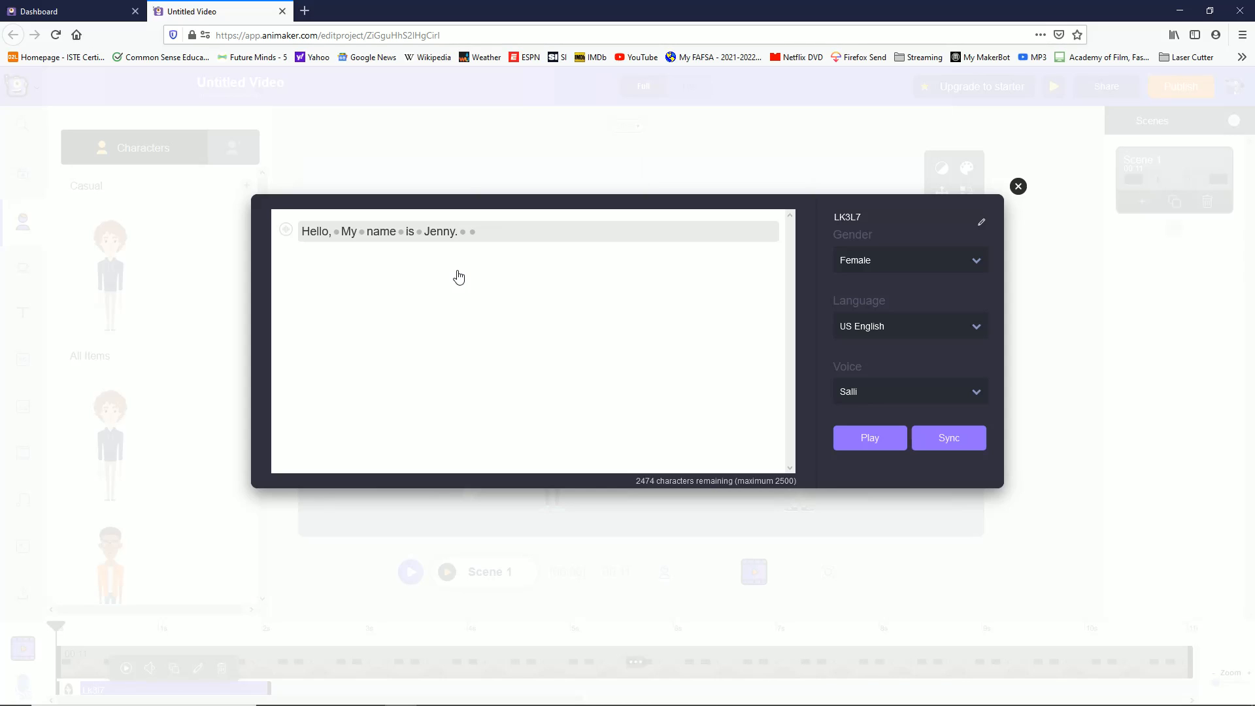
type("ng")
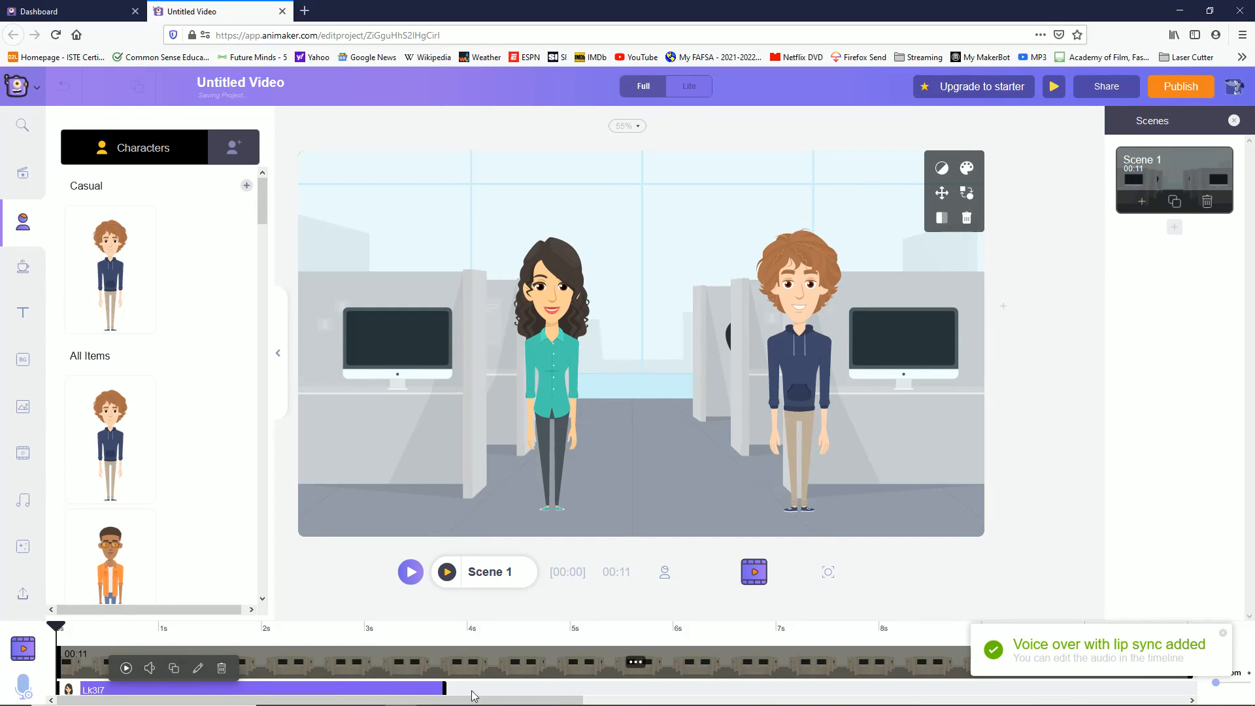
Step: Add a synced text-to-speech voice-over for the man reading "I'm doing fine, thanks for asking" in the Male US English voice Matthew
left_click(813, 365)
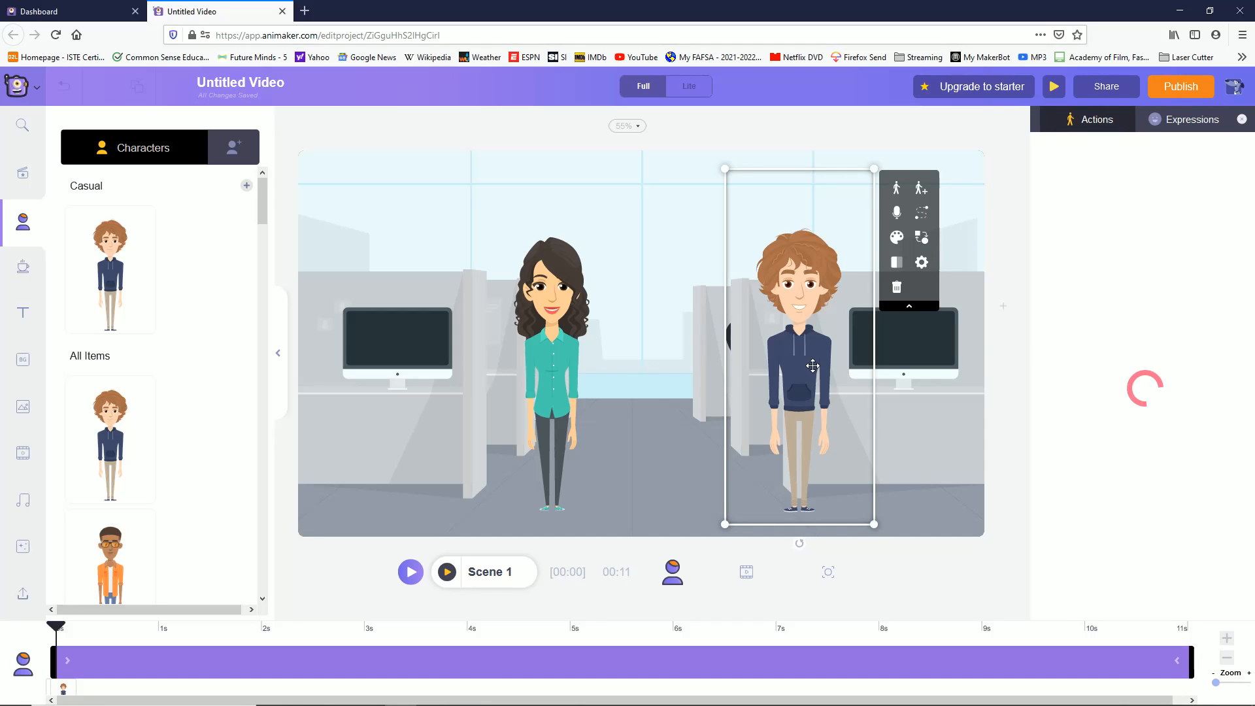
left_click(896, 213)
left_click(1151, 186)
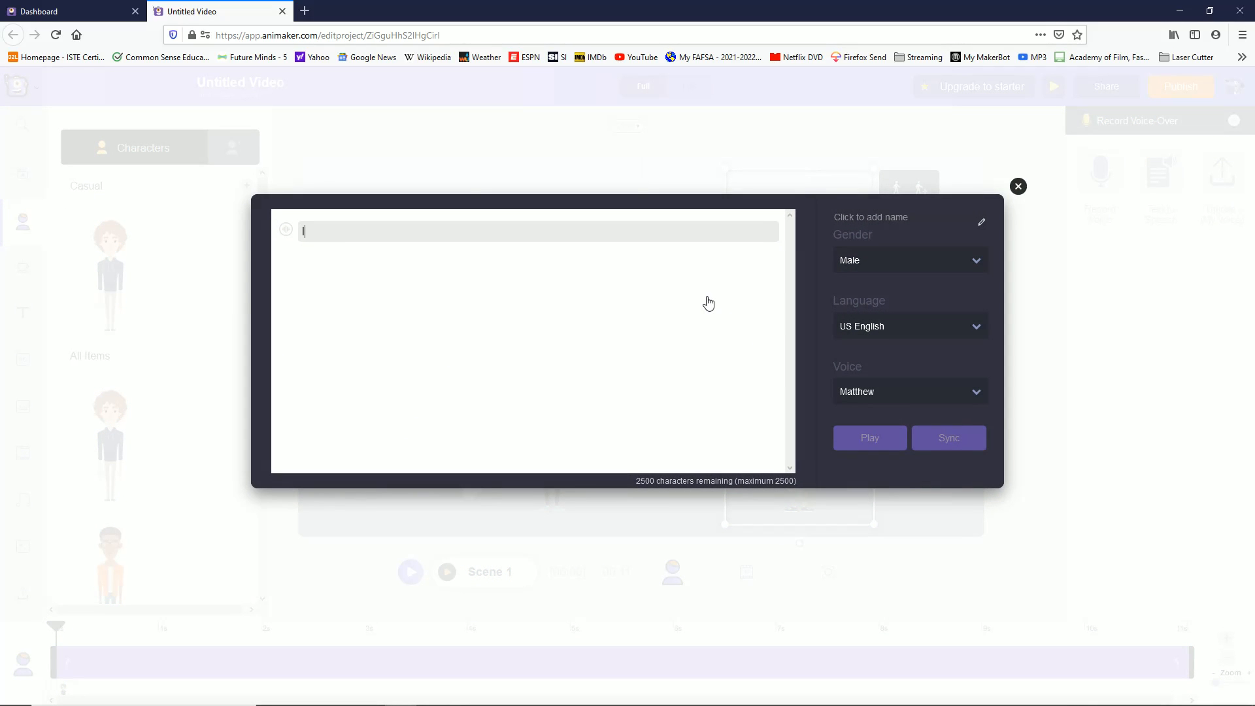
type("I'm doing fine, thanks for asking")
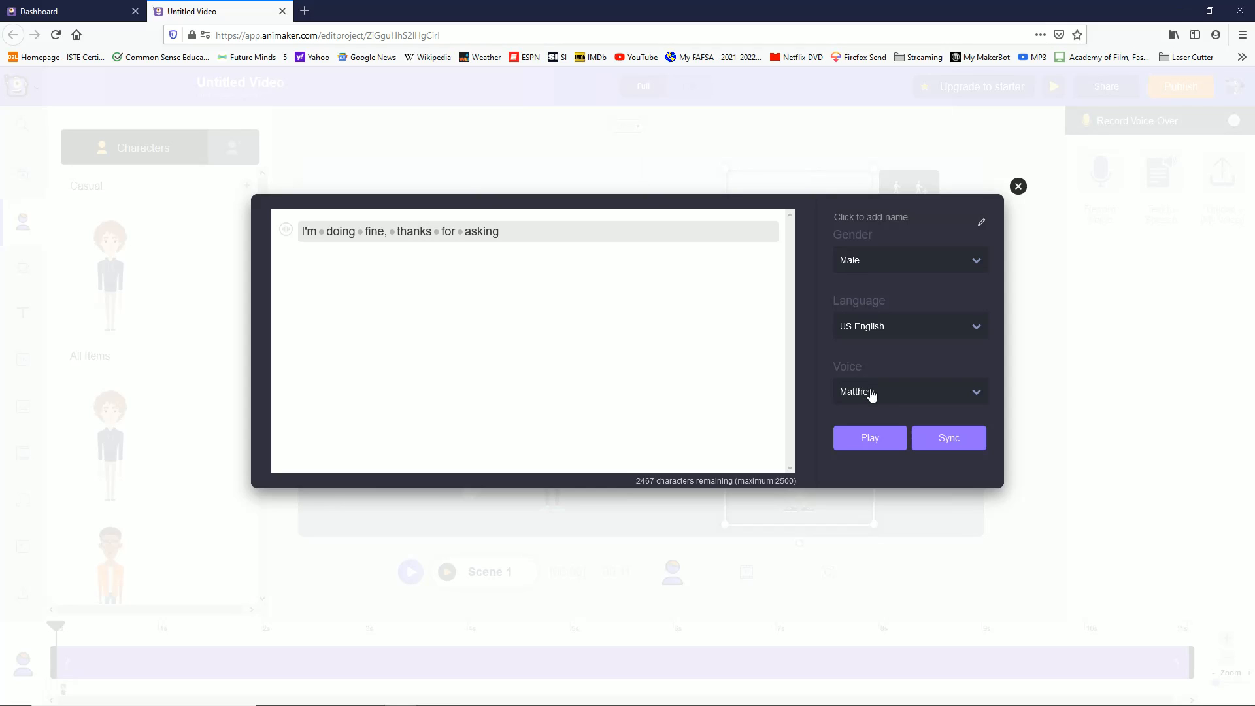
left_click(876, 439)
left_click(945, 440)
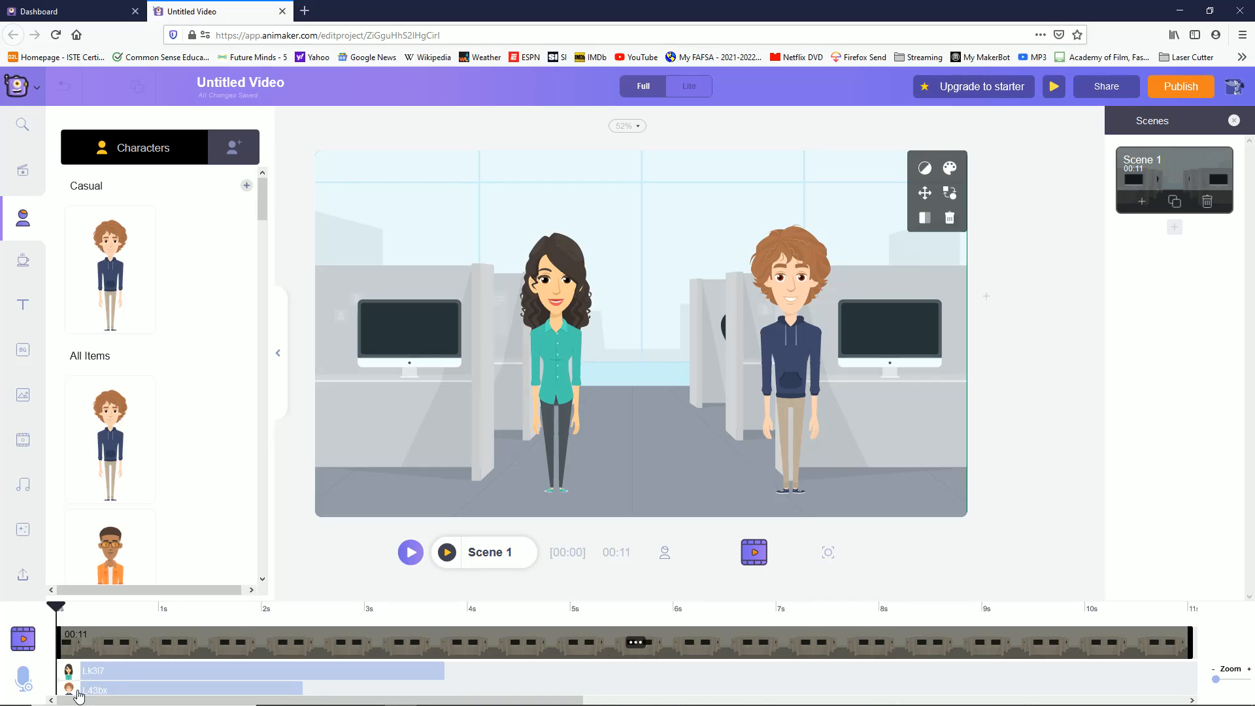
Step: Move the man's voice-over clip to start right after the woman's clip and play Scene 1 to check the dialogue
left_click_drag(80, 691, 471, 689)
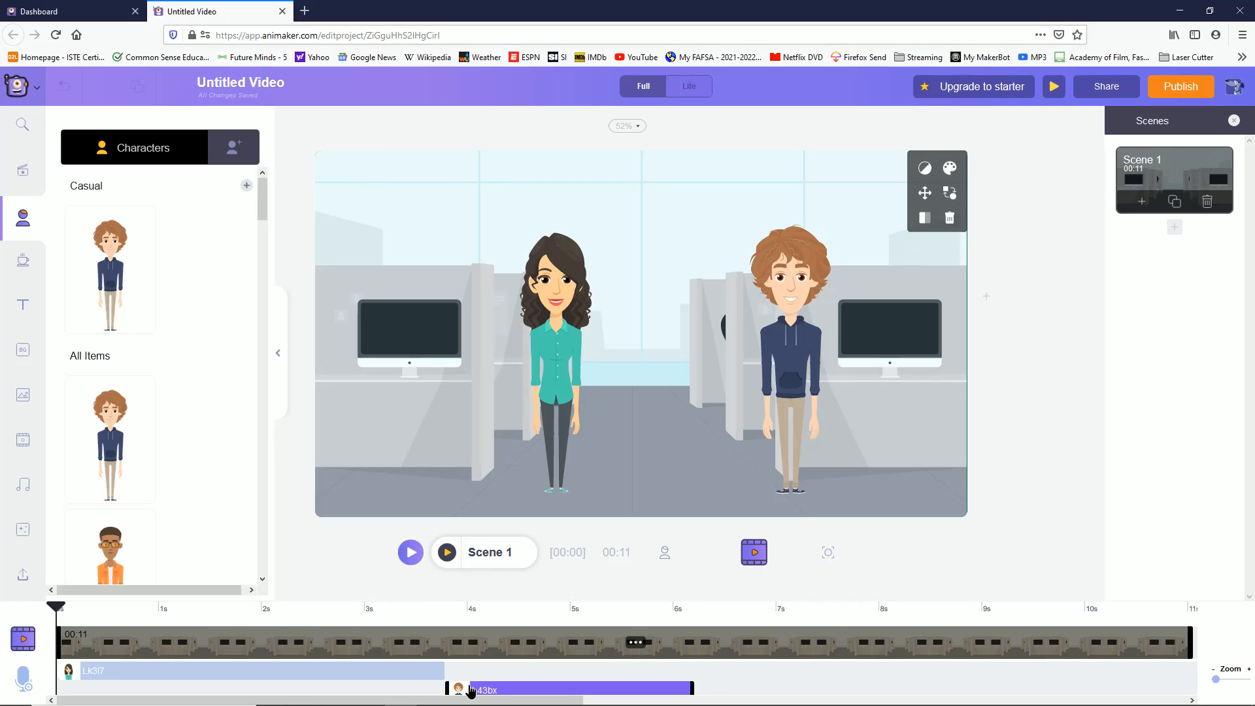
left_click(448, 553)
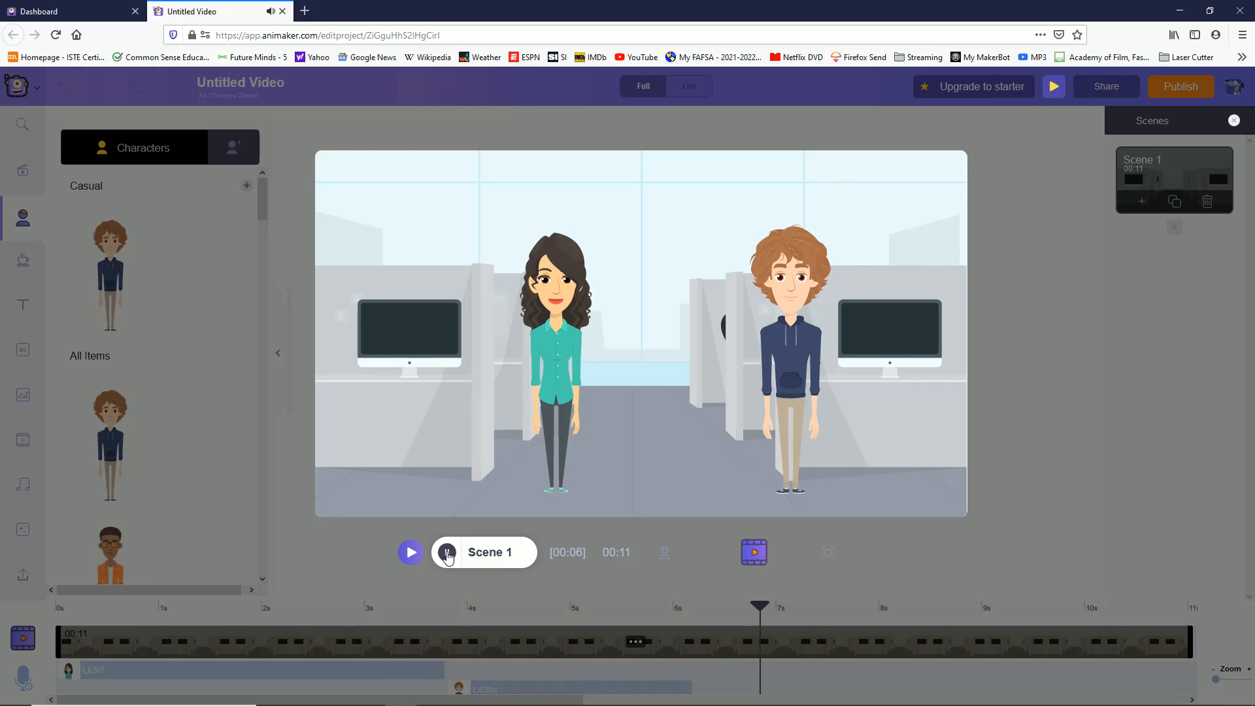
left_click(448, 553)
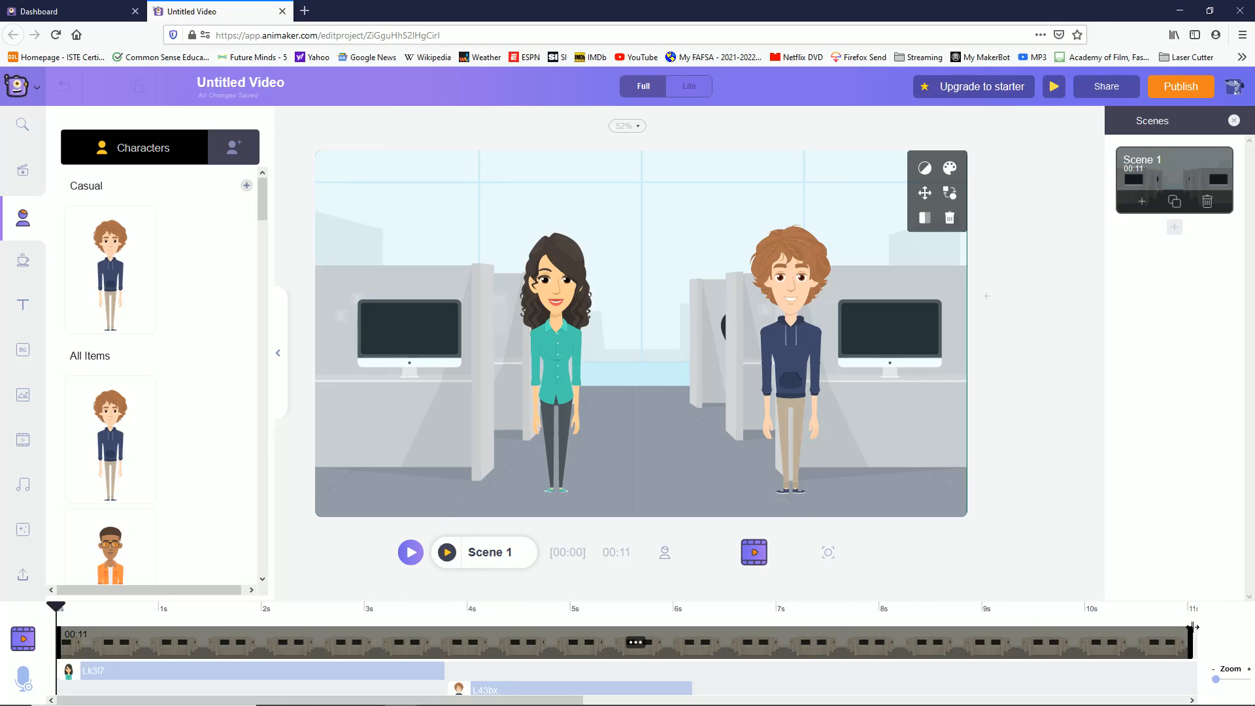
Step: Look through the character, scene and camera timelines of Scene 1
left_click(665, 552)
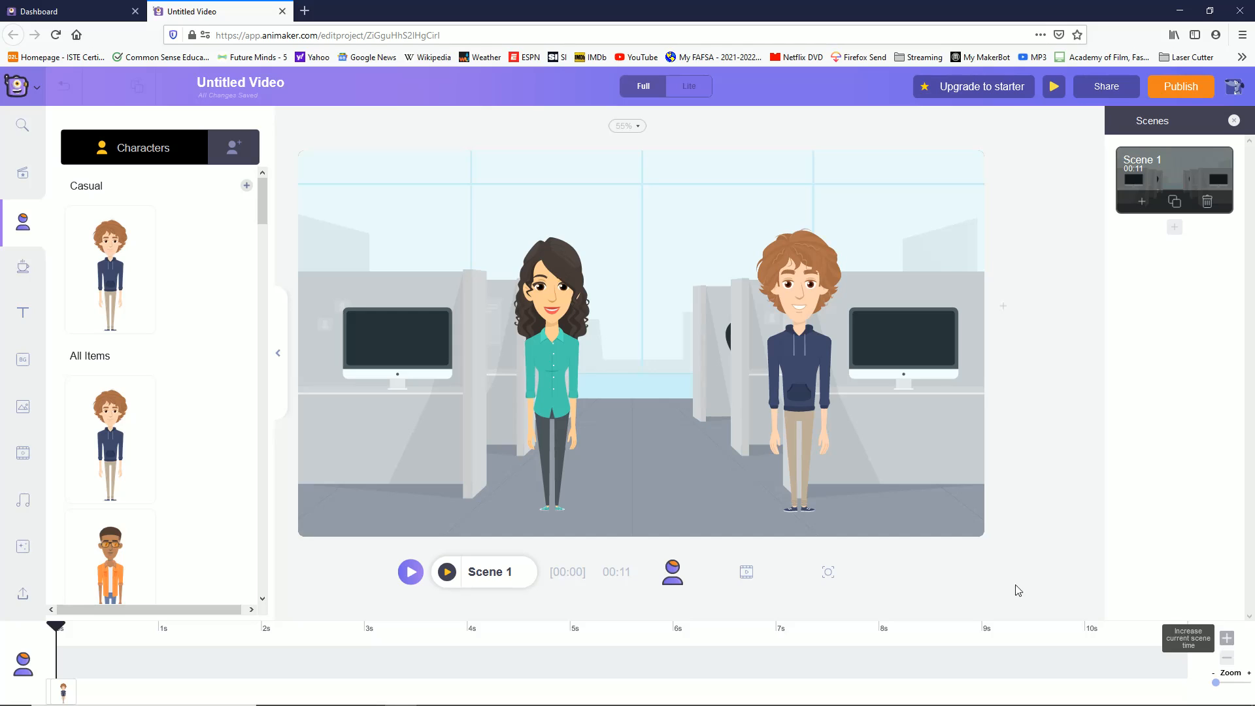
left_click(745, 576)
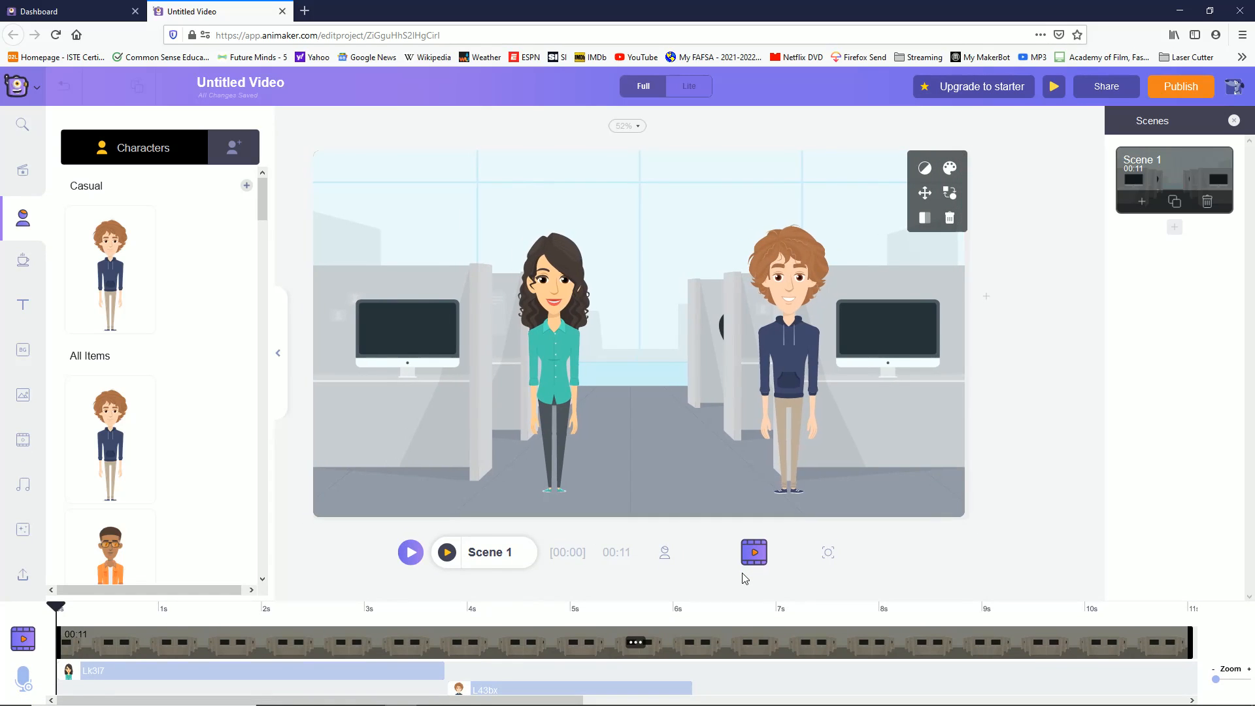
left_click(833, 565)
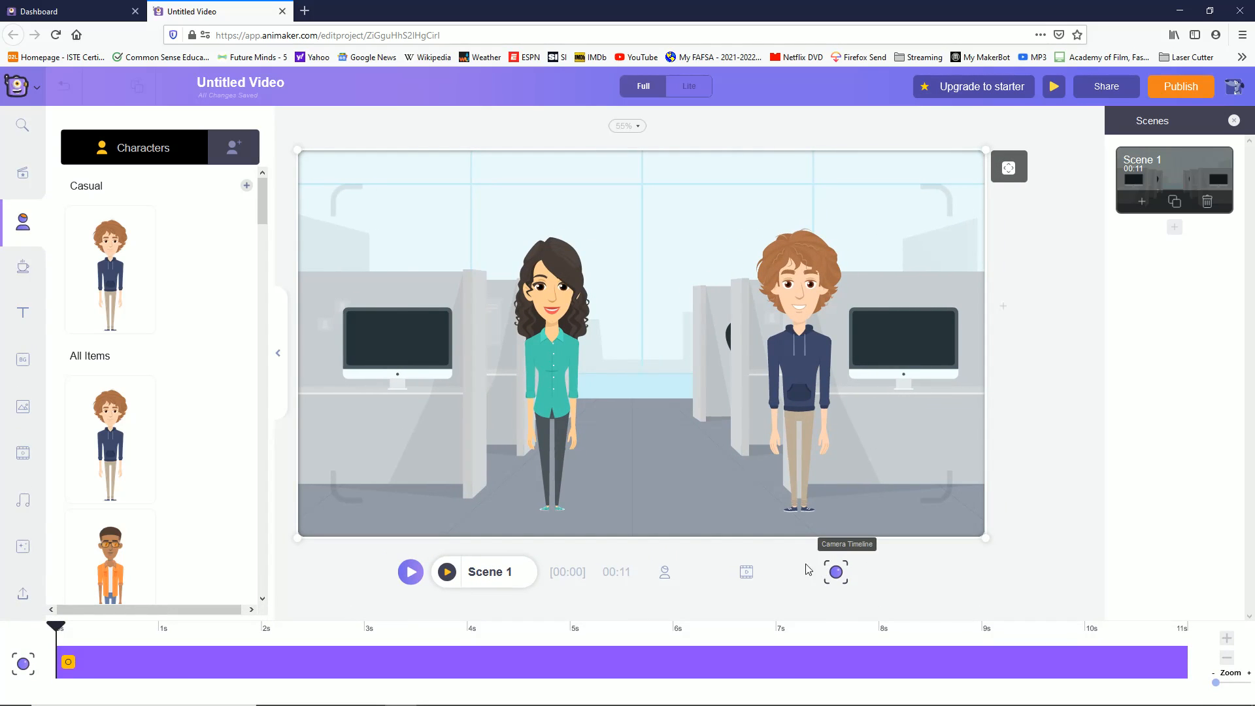
left_click(746, 573)
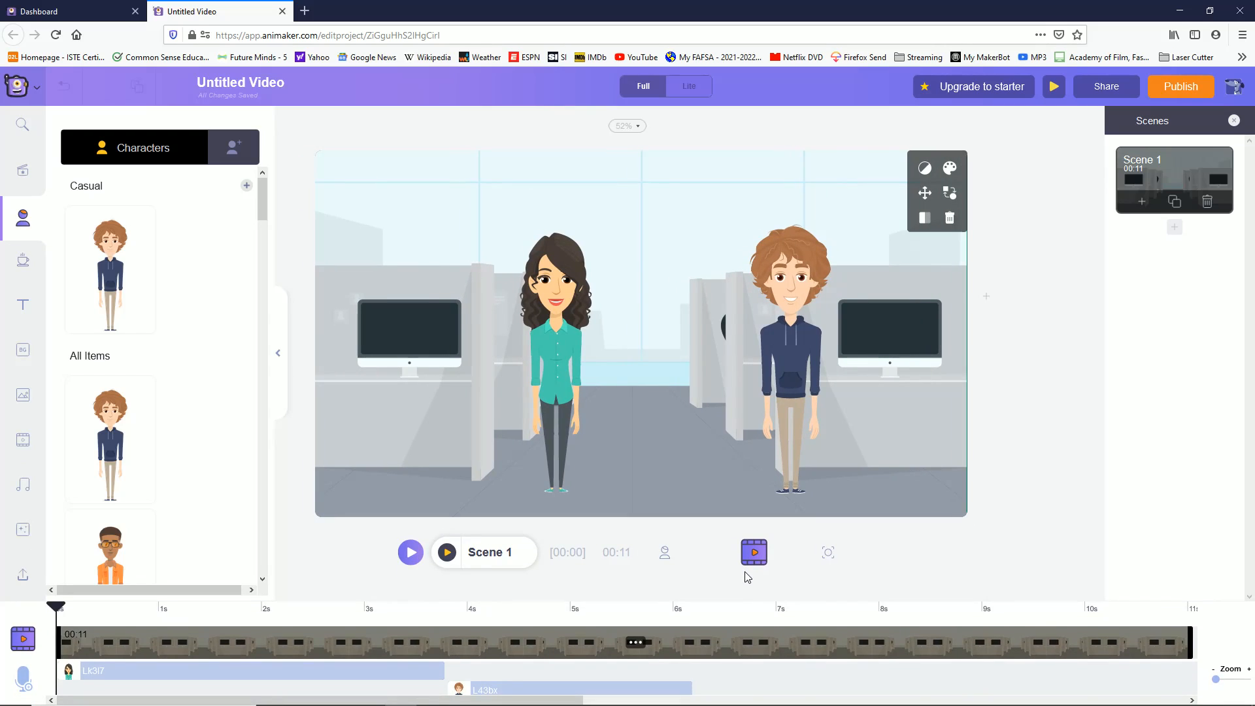
Step: Extend Scene 1 to 15 seconds and return to the scene timeline
left_click(665, 553)
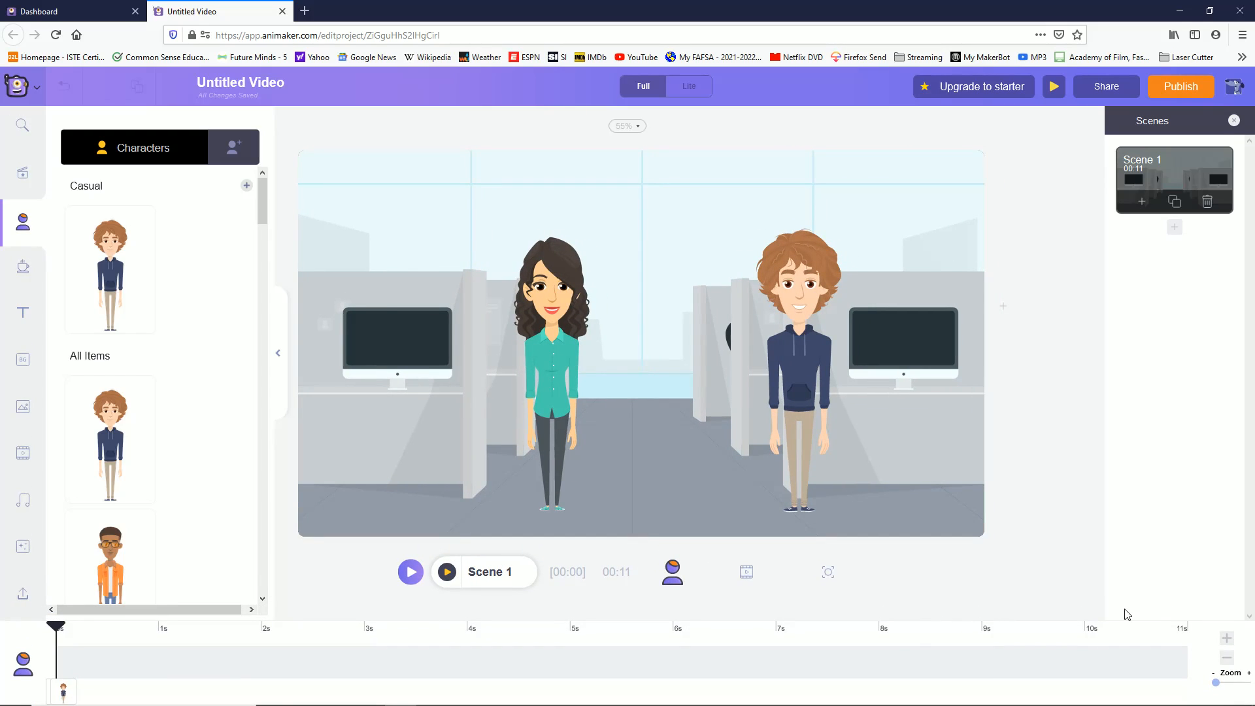
left_click(1227, 639)
left_click(1227, 640)
left_click(1227, 640)
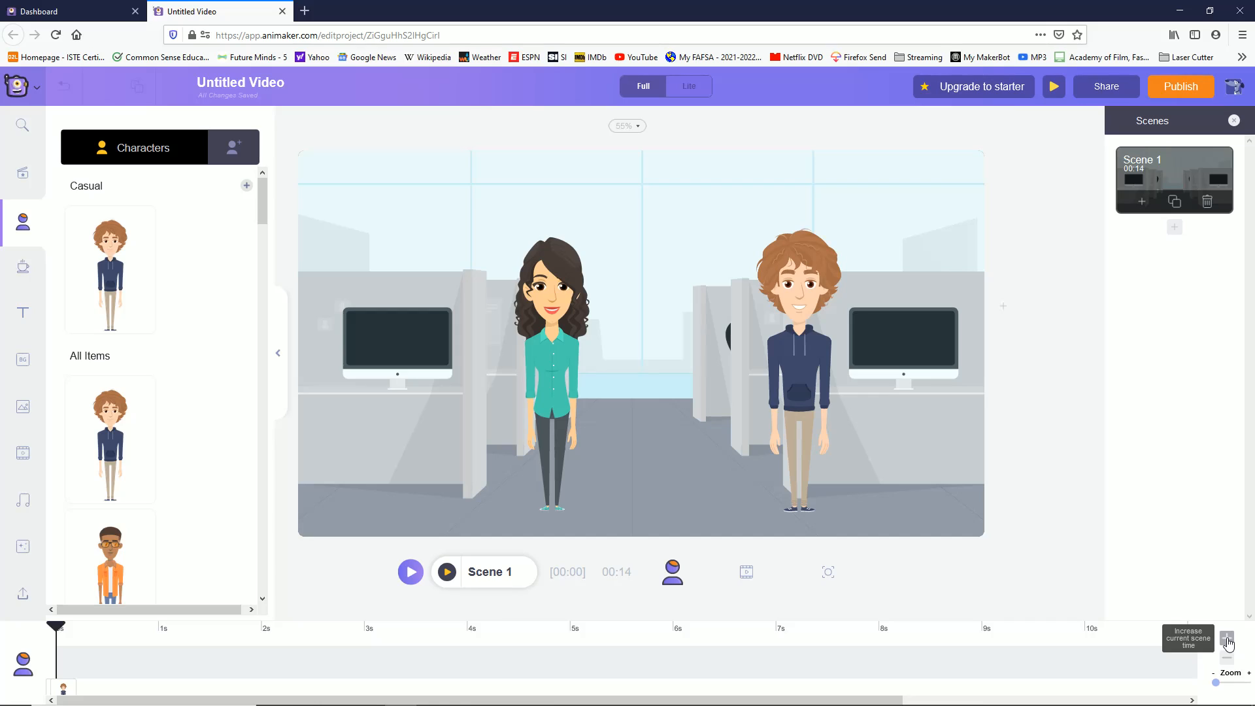
left_click(1227, 639)
mouse_move(828, 701)
left_mouse_down()
mouse_move(1177, 701)
mouse_move(818, 702)
left_mouse_up()
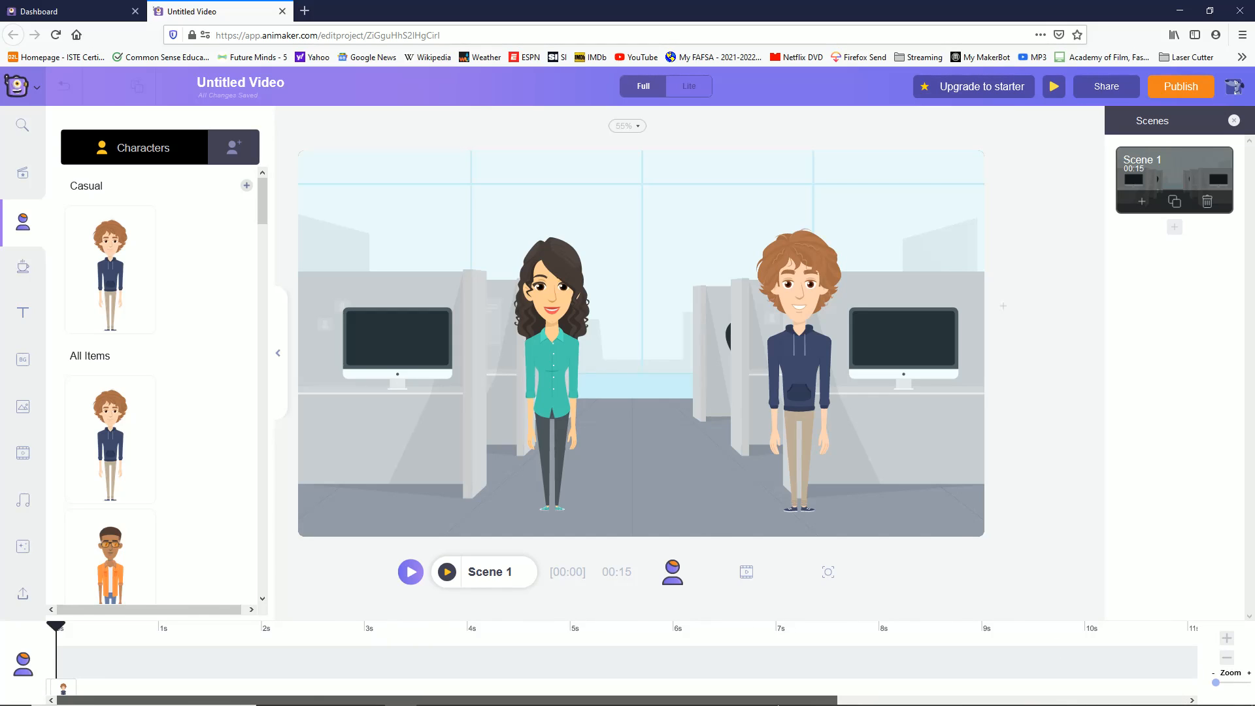
left_click(746, 572)
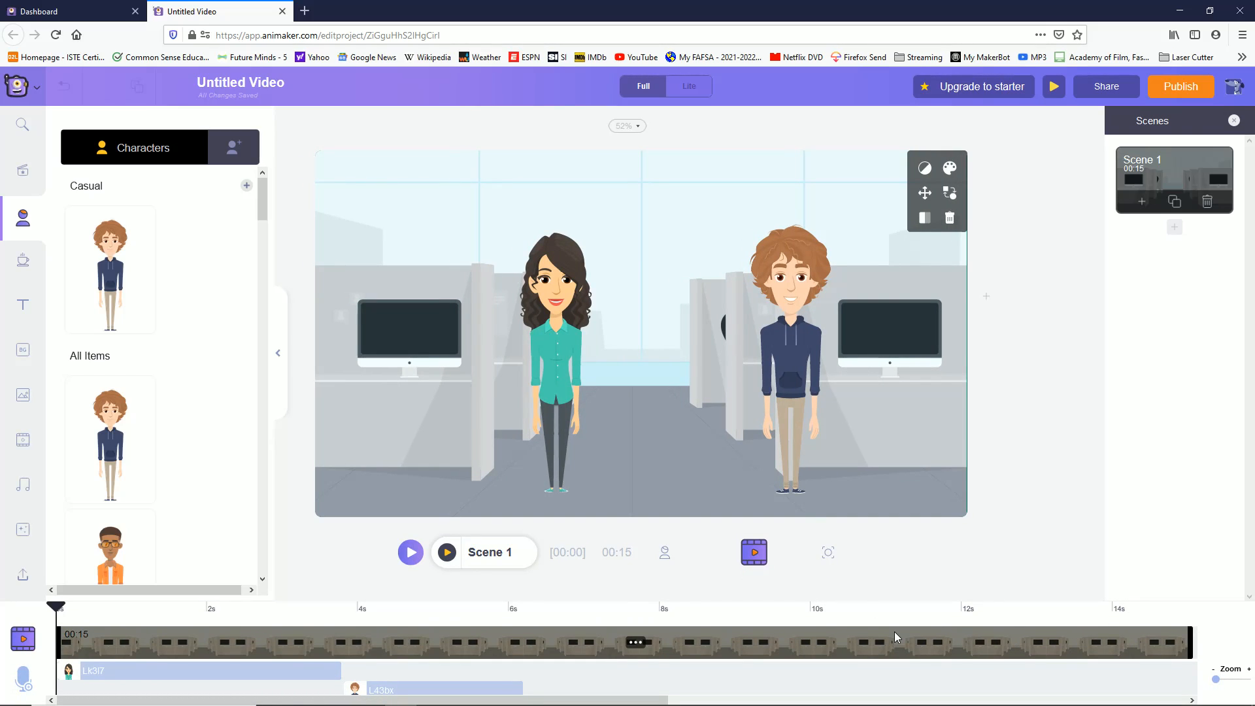
Step: Add a blank second scene after Scene 1 and return to Scene 1
left_click(1175, 230)
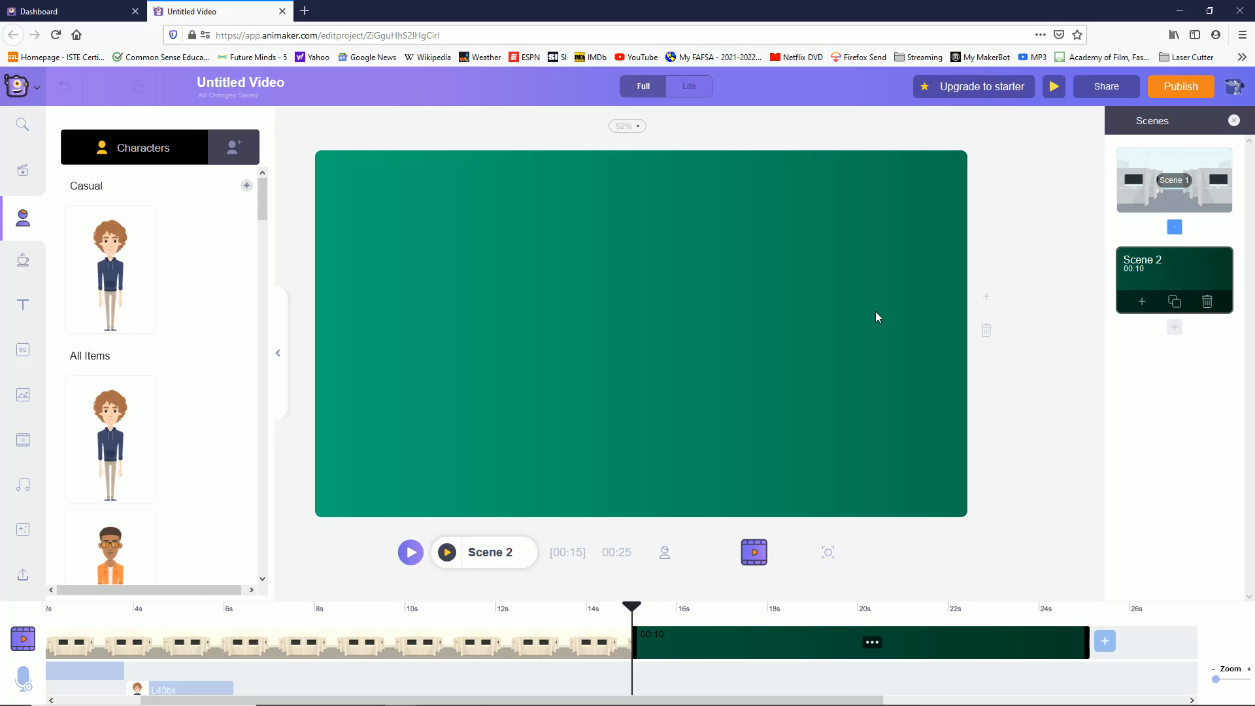
left_click(1138, 196)
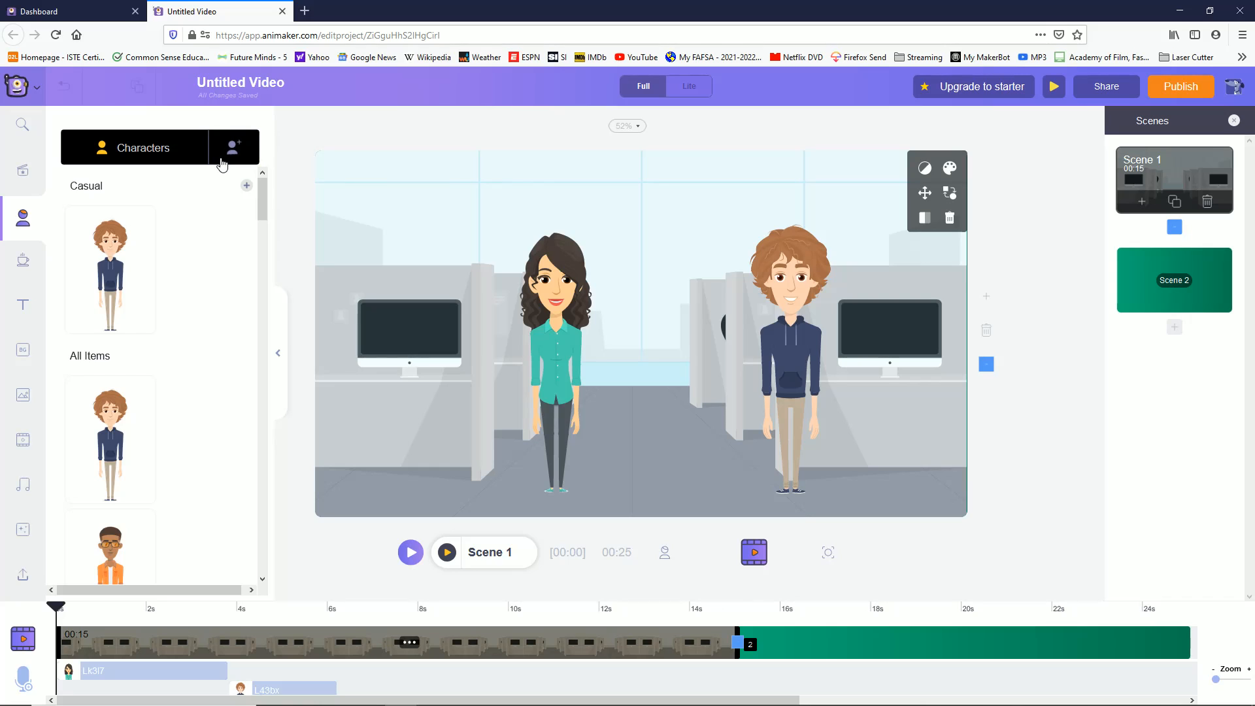
Step: Shorten Scene 1 to 10 seconds and return to the scene timeline
left_click(567, 348)
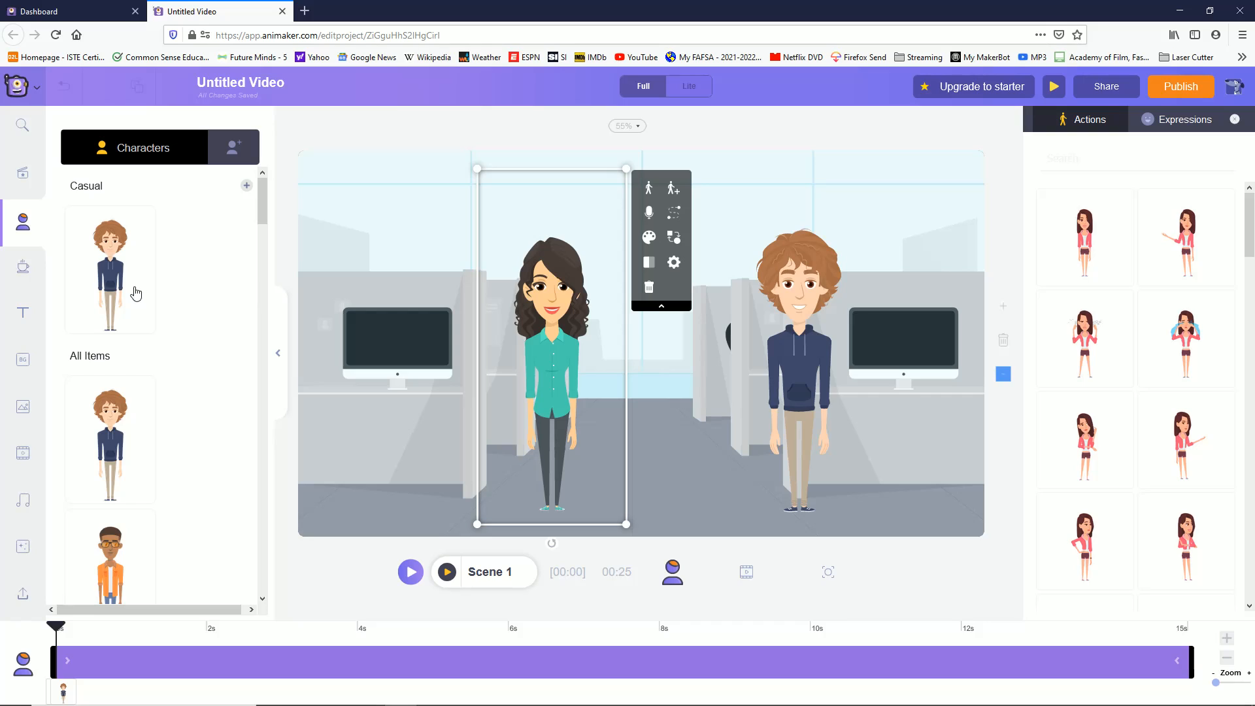
left_click(23, 363)
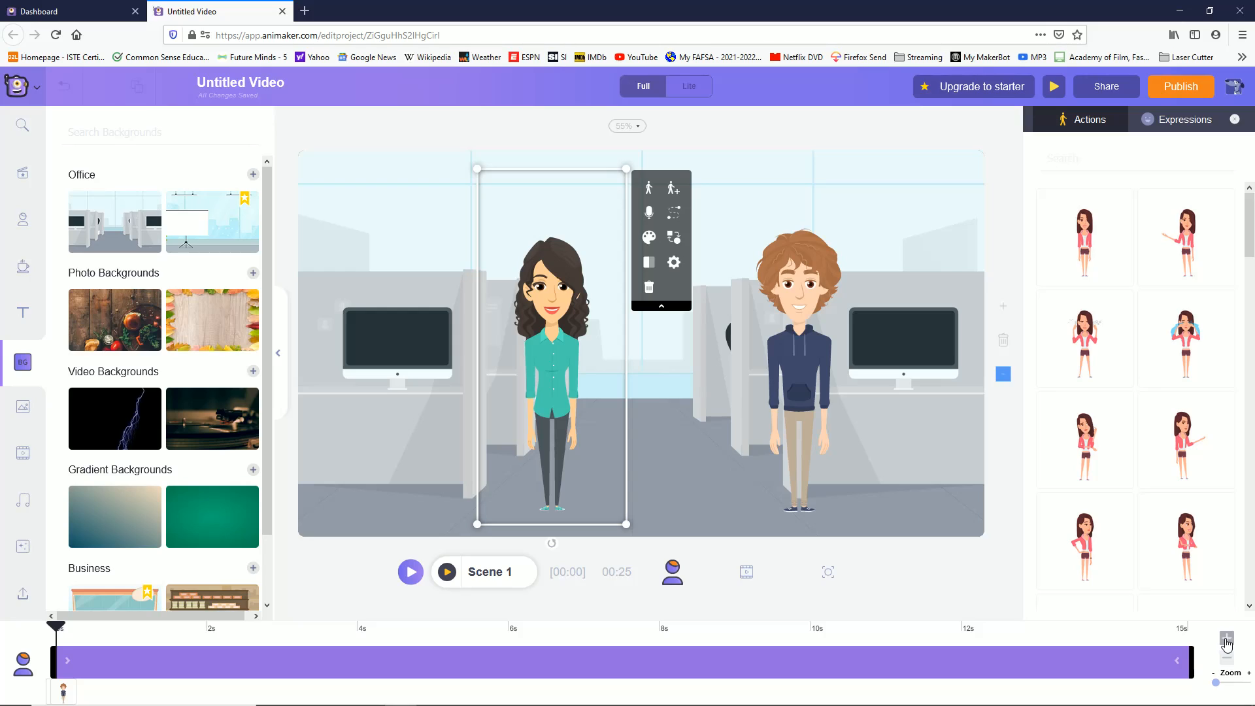
left_click(1227, 660)
left_click(1226, 661)
left_click(1226, 660)
left_click(1226, 661)
left_click(1227, 659)
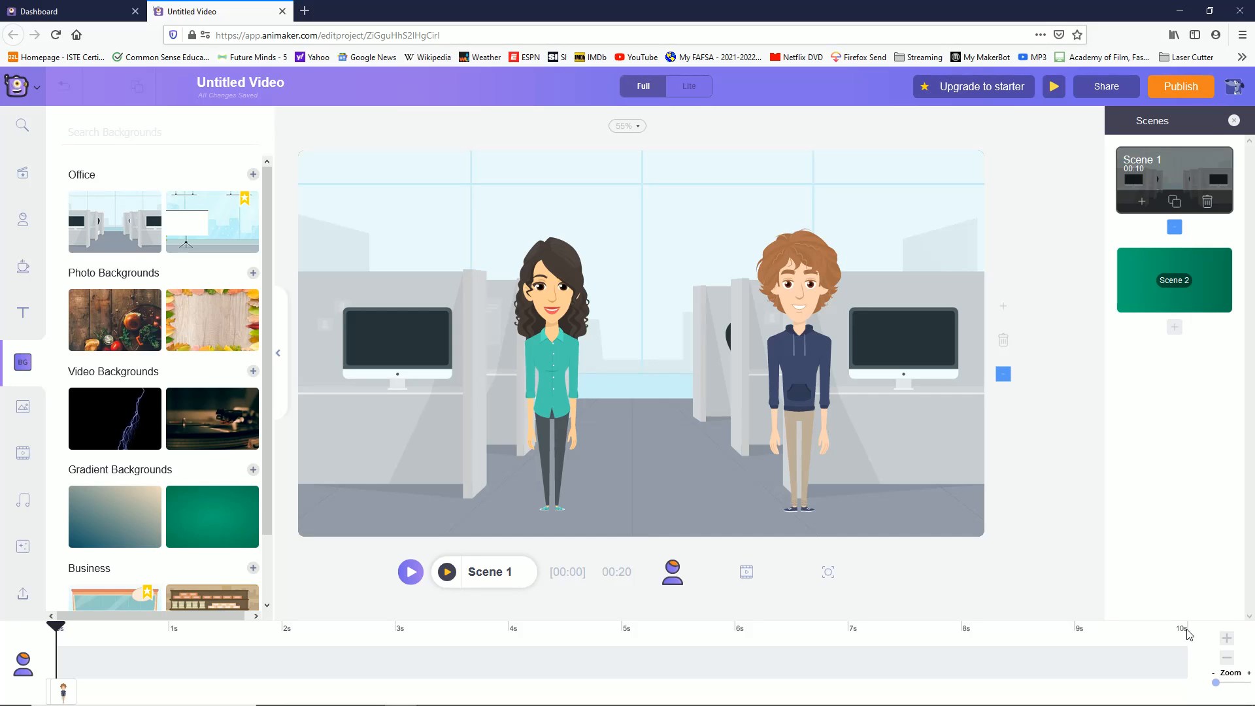
left_click(747, 578)
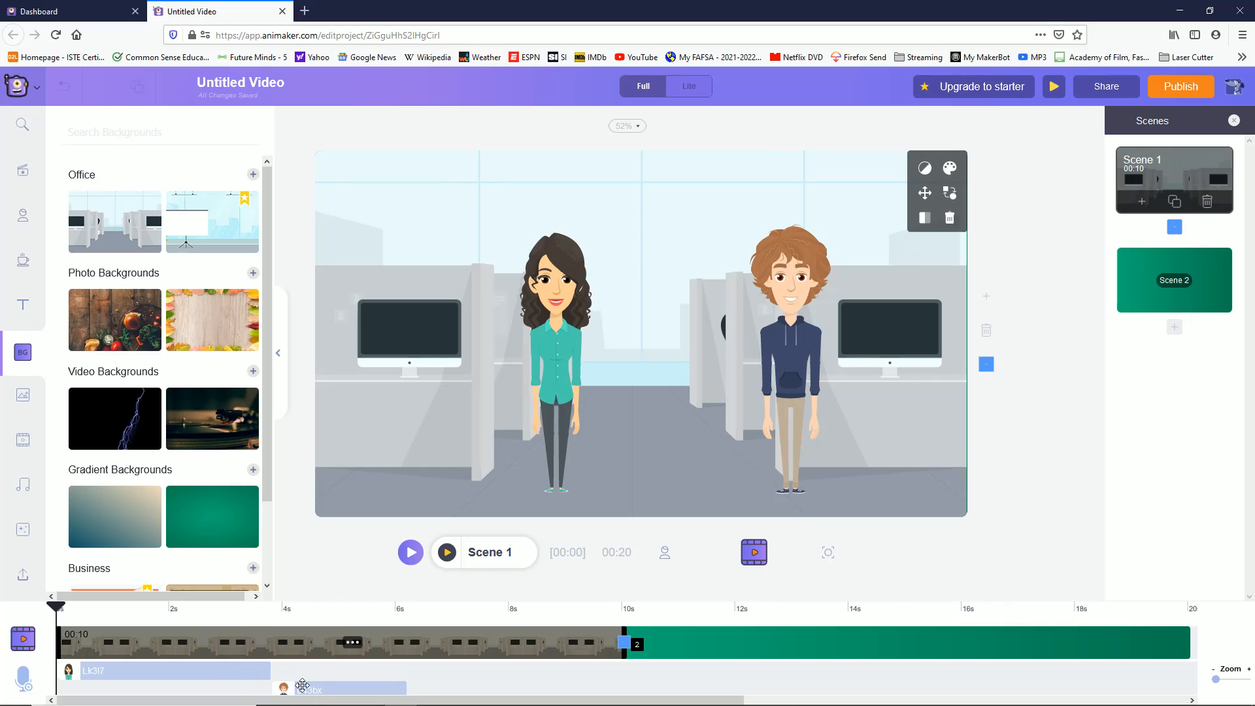
Step: Delete the blank green Scene 2
left_click(704, 642)
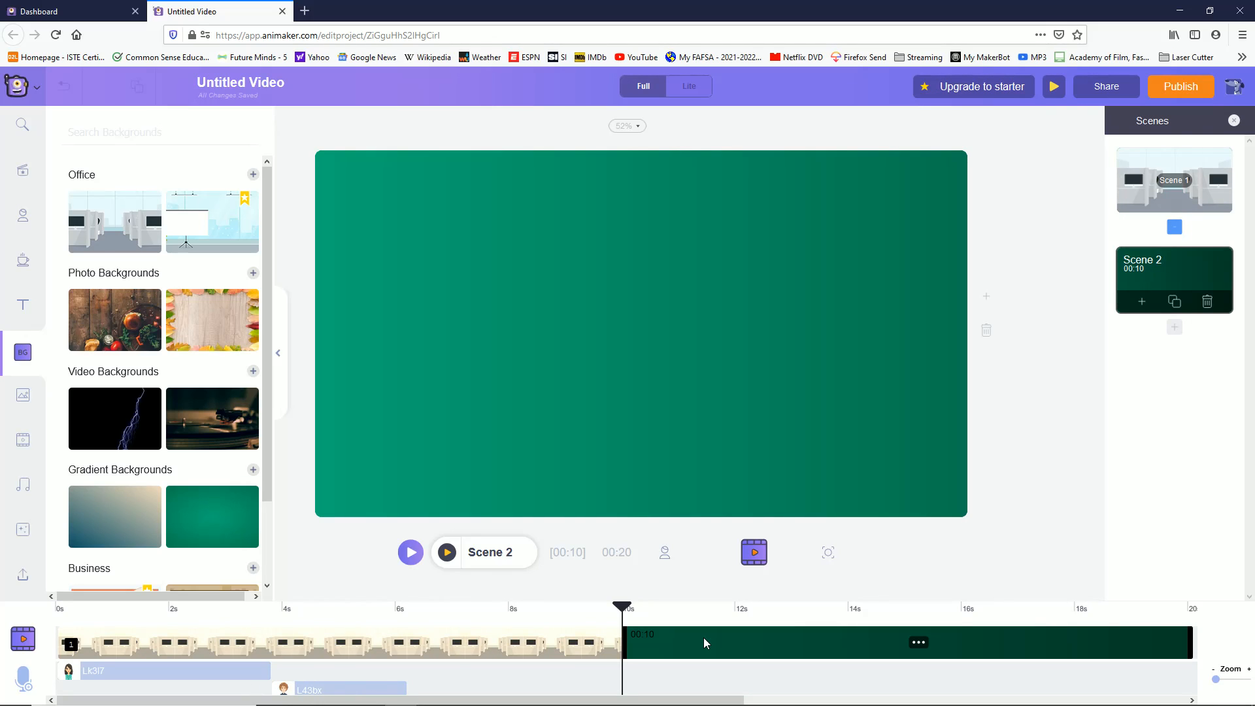
left_click(1208, 302)
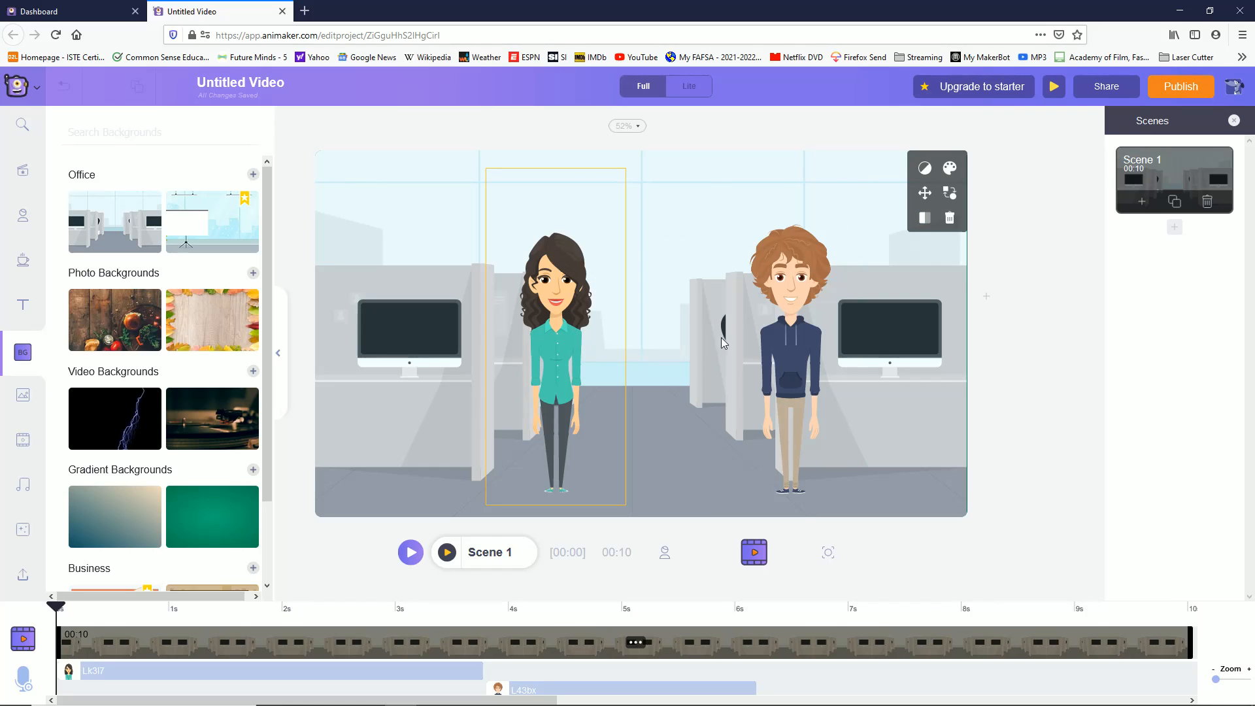
Step: Select the woman in Scene 1 to show her available actions
left_click(532, 323)
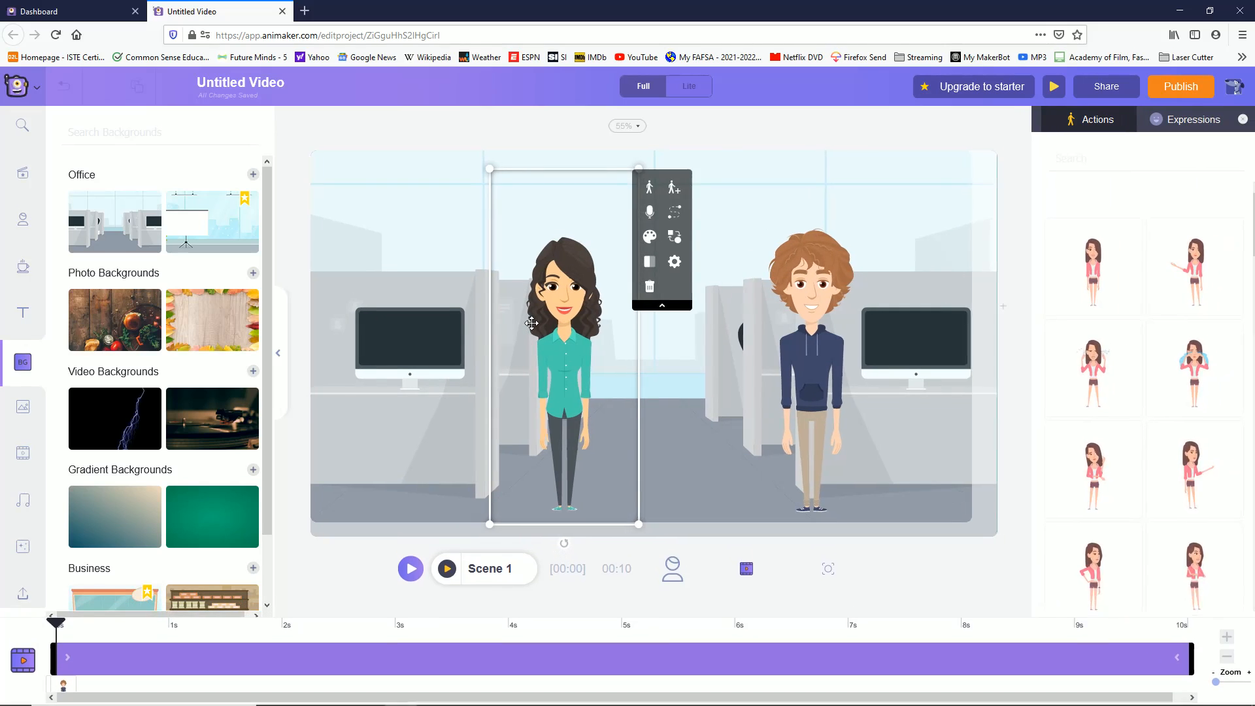